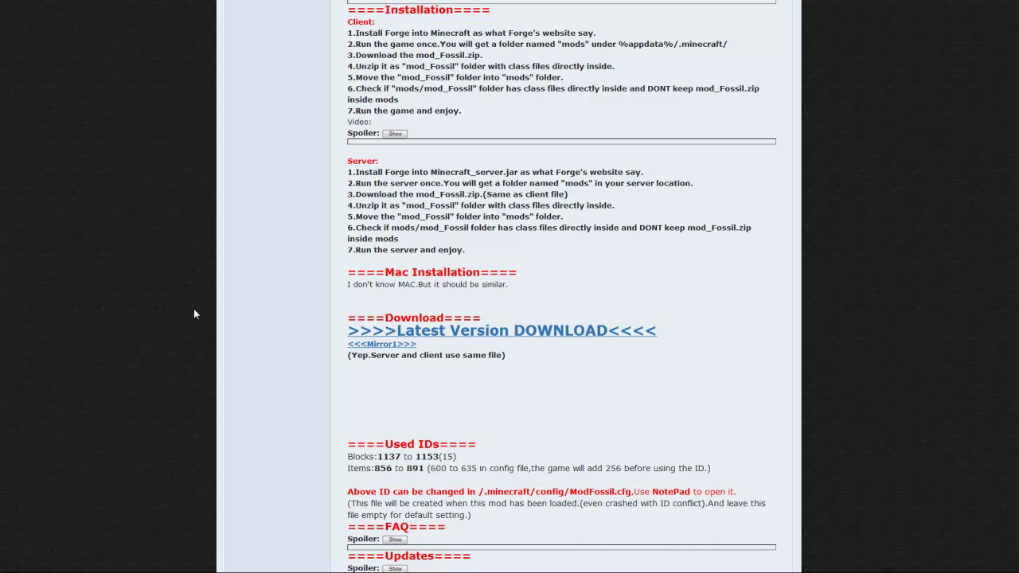
Step: Open the Roaming application data folder by running %appdata% from the Run dialog
key("super")
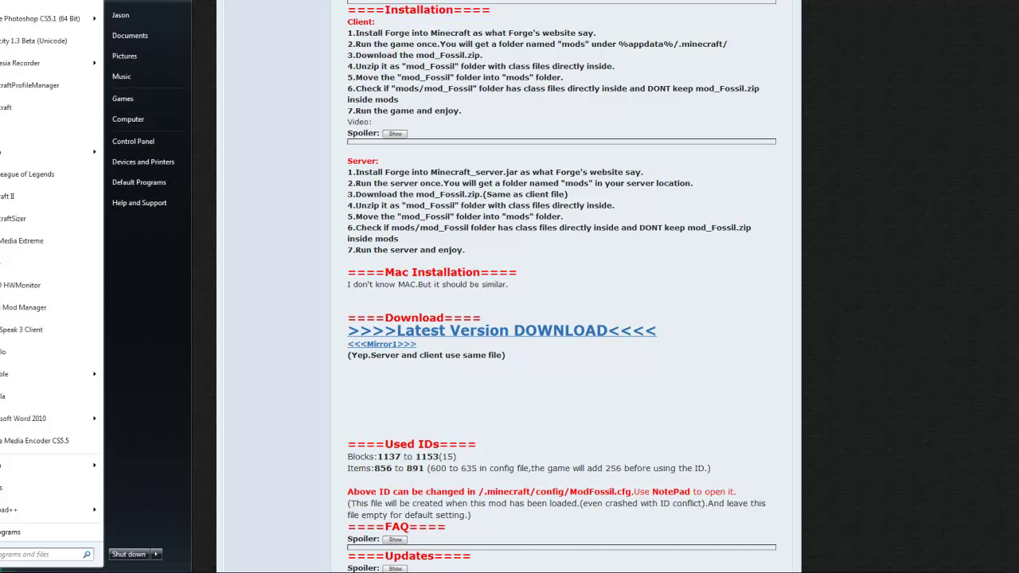
type("run")
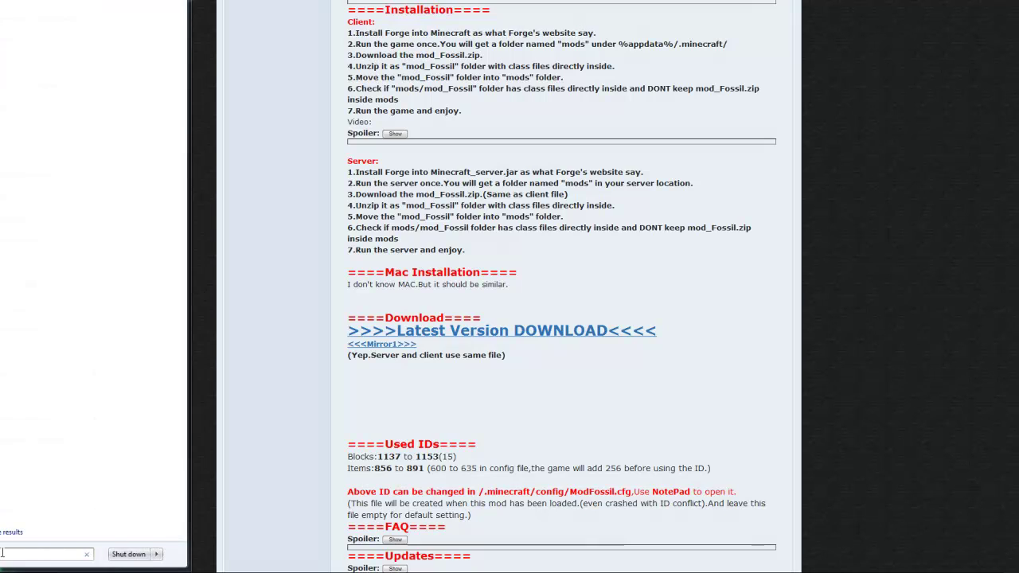
key("Return")
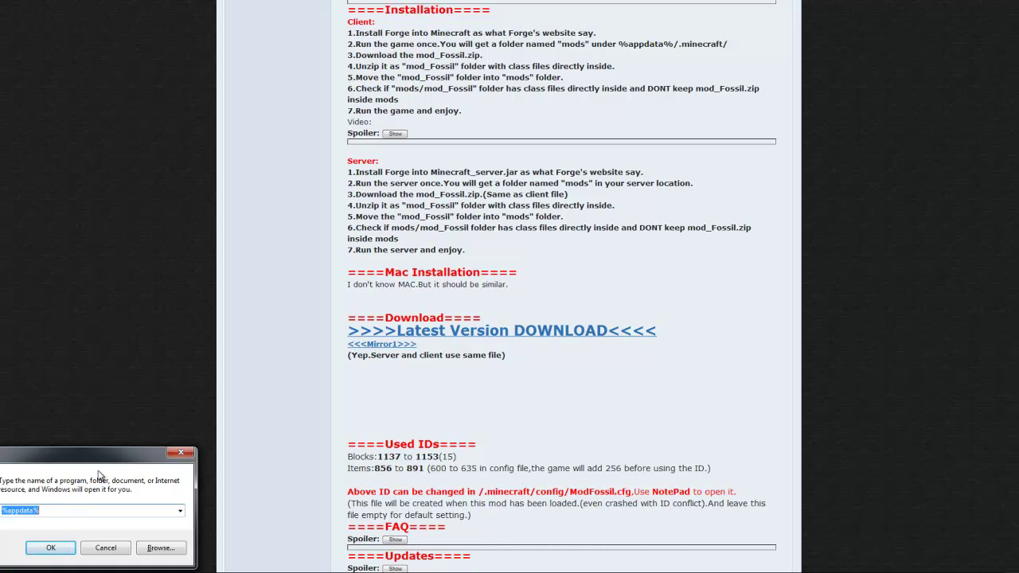
left_click_drag(100, 465, 475, 302)
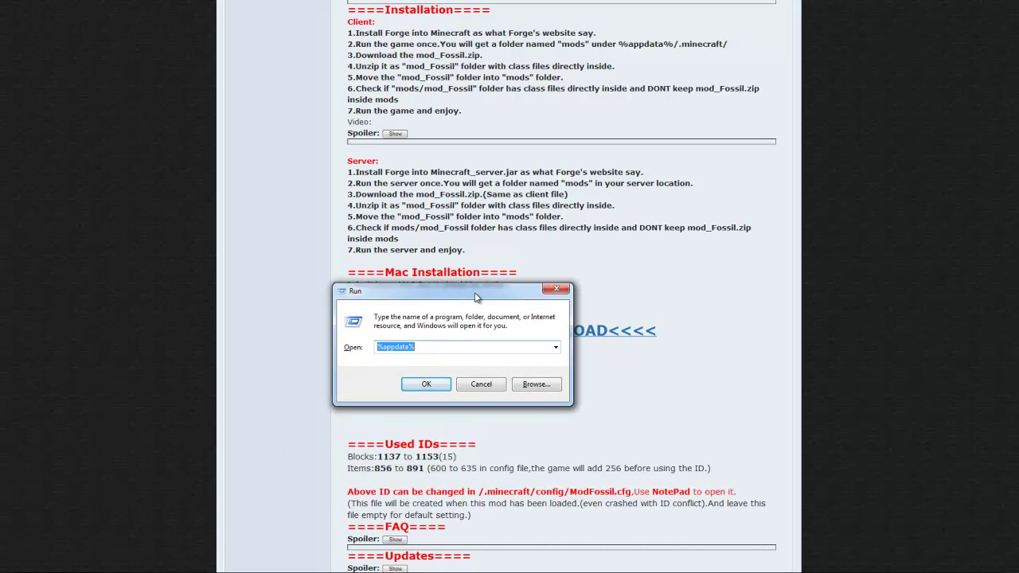
left_click(435, 346)
left_click(438, 384)
left_click_drag(457, 160, 461, 135)
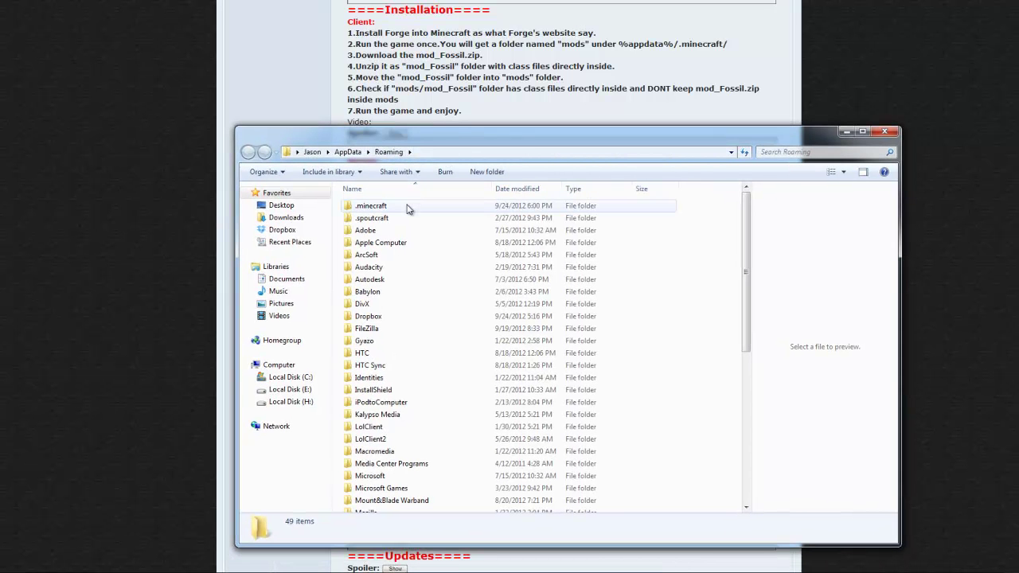
Step: Open the .minecraft folder inside Roaming and minimize its window
left_click(447, 151)
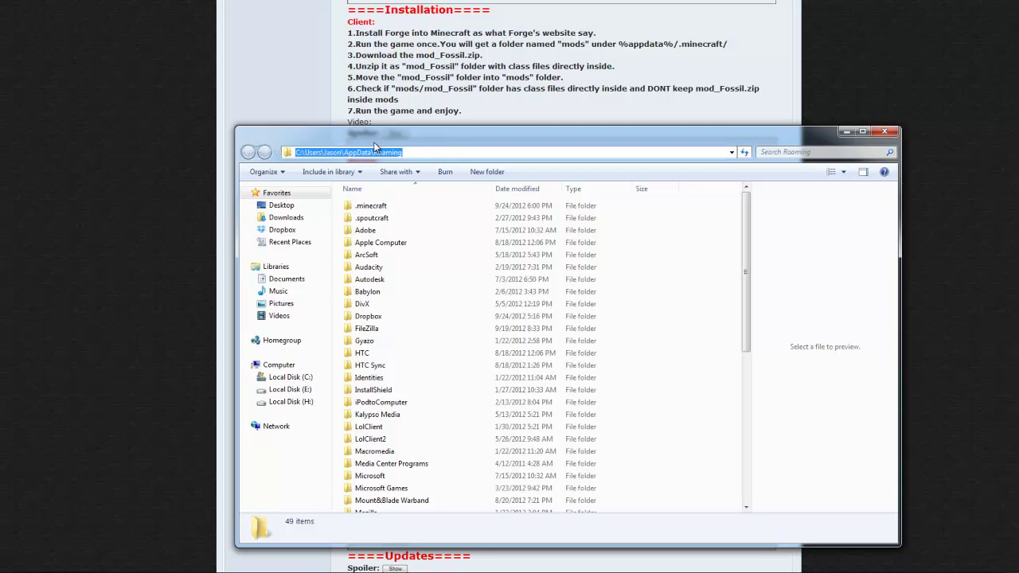
double_click(407, 212)
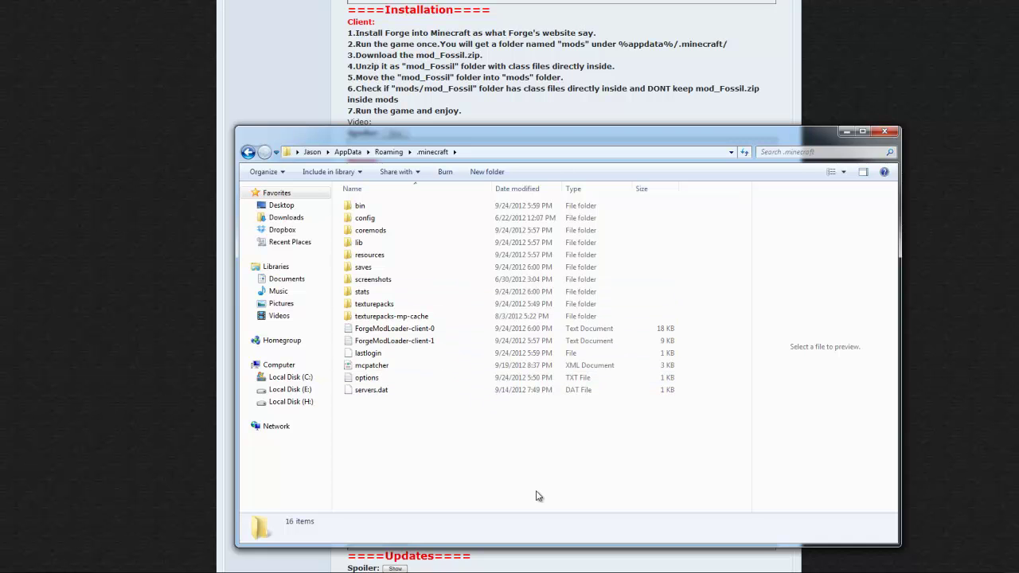
left_click(784, 151)
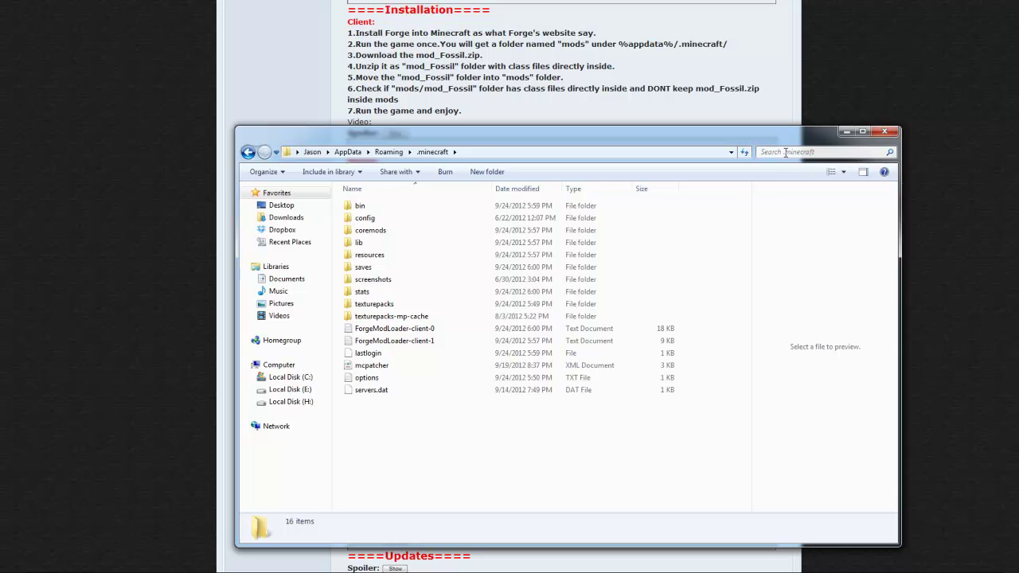
left_click(842, 132)
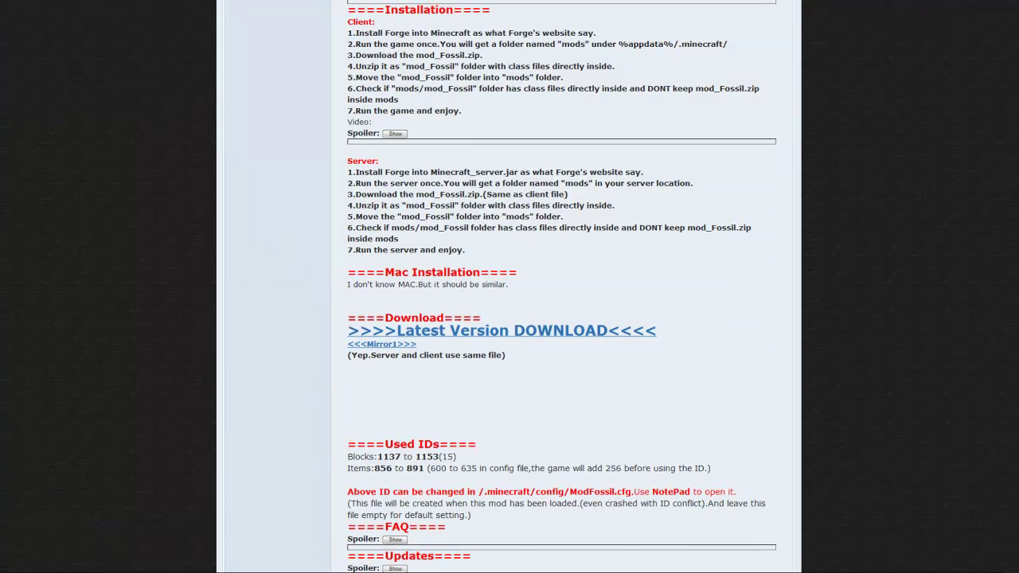
Step: On the Minecraft Forge forum, open the Releases topic "Main Forge Download September 8th" and follow its Recommended build link
key("alt+Left")
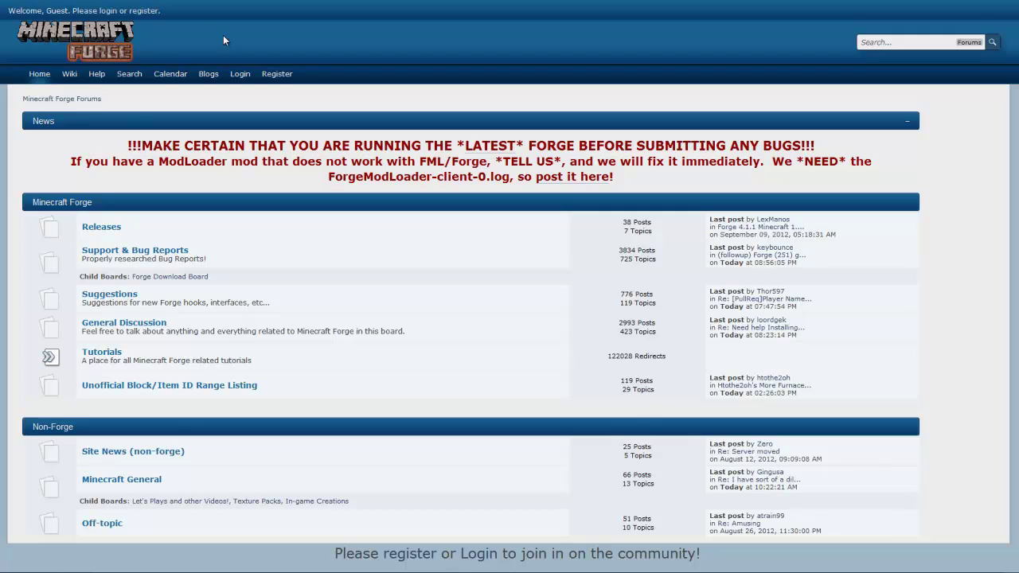
left_click(102, 231)
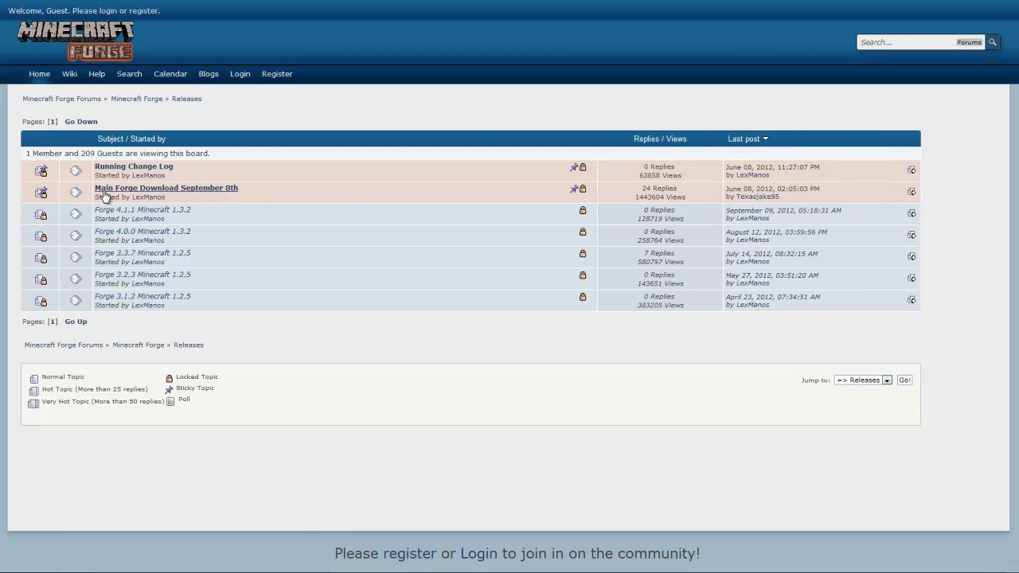
left_click(230, 190)
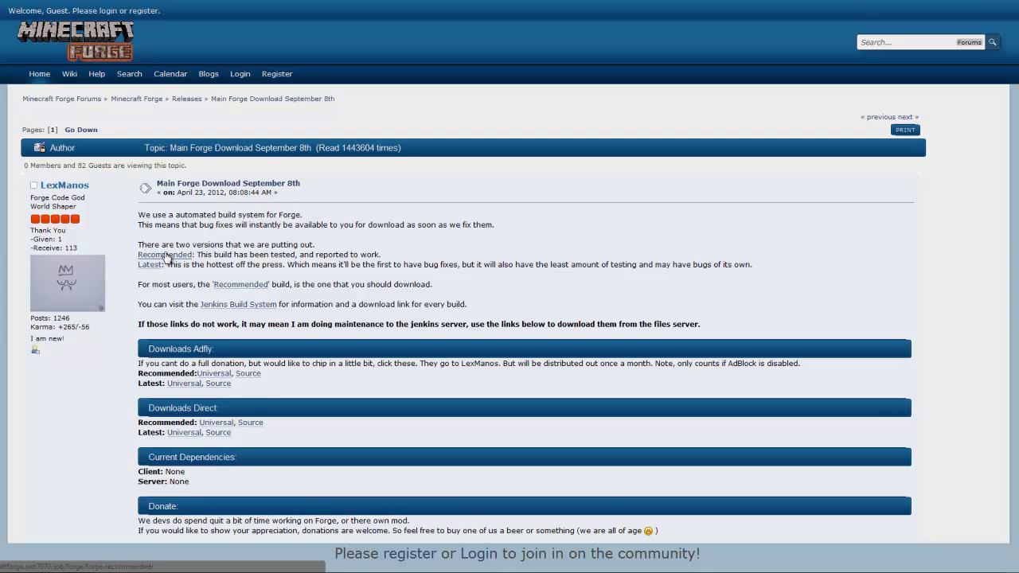
left_click(166, 255)
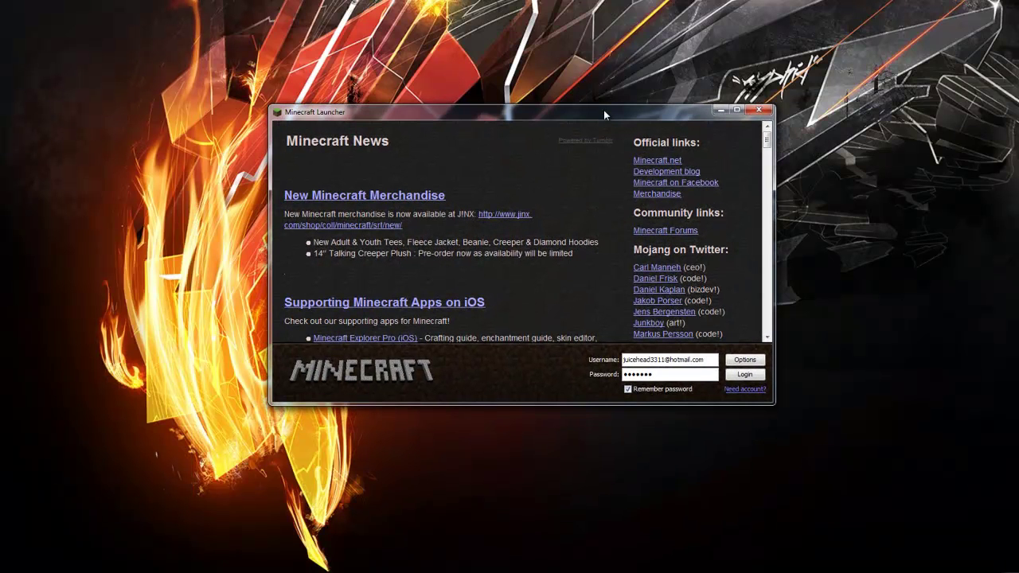
Step: Set the Minecraft Launcher to force a game update and log in with the saved account
left_click(745, 360)
left_click(570, 252)
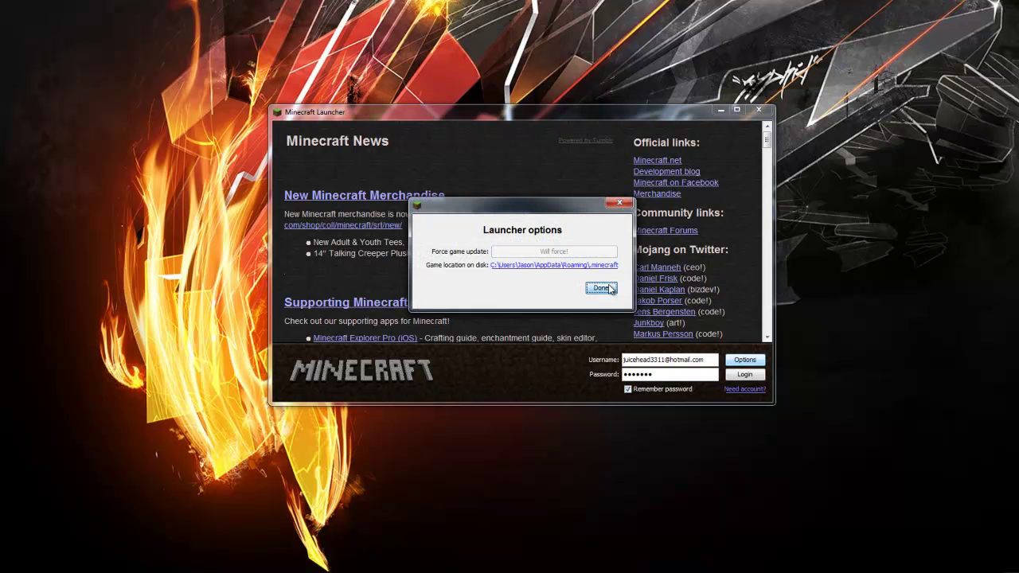
left_click(600, 288)
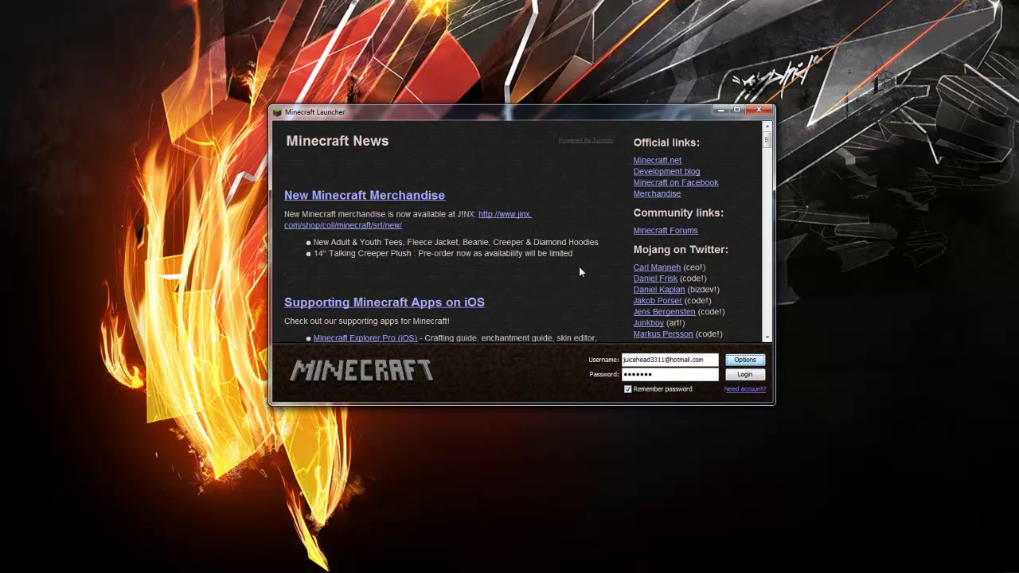
left_click(745, 375)
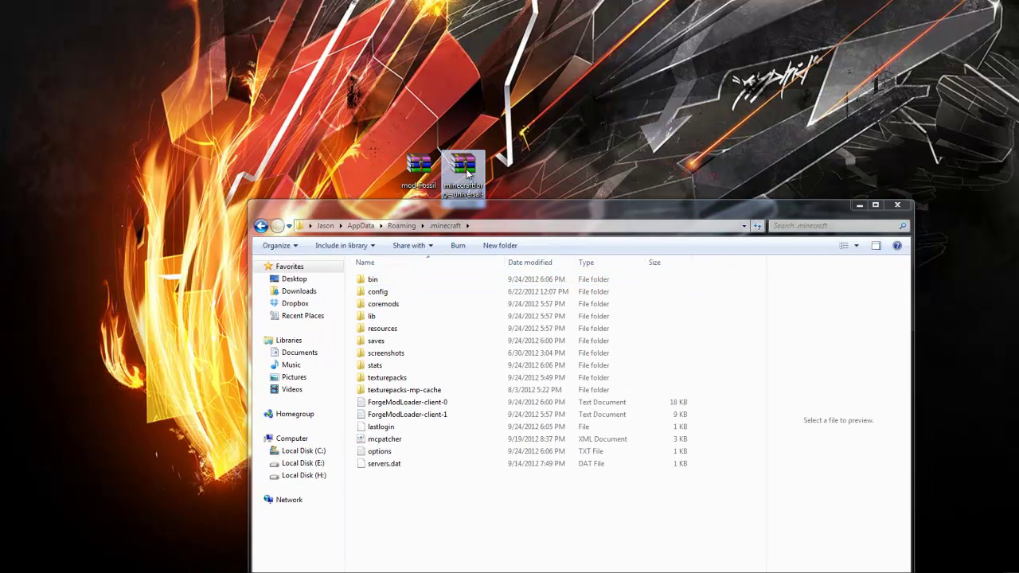
left_click_drag(470, 151, 464, 164)
double_click(465, 165)
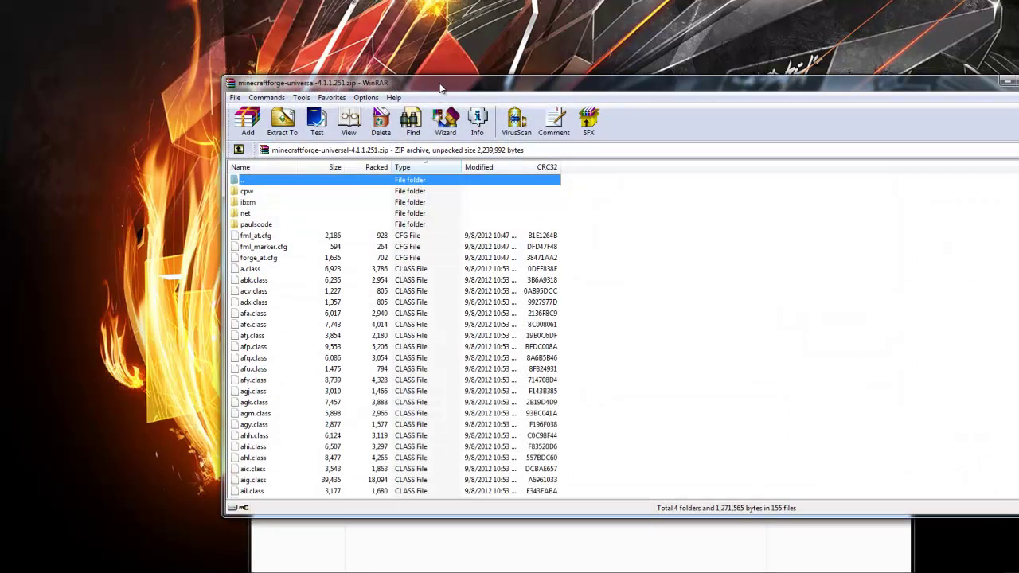
left_click_drag(440, 88, 344, 227)
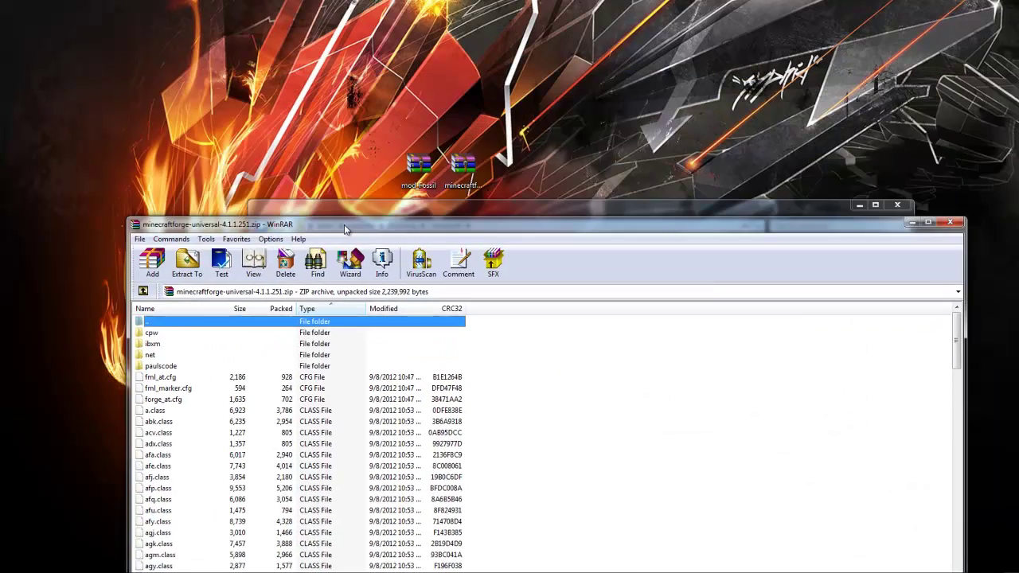
left_click(950, 222)
Step: Open the minecraftforge-universal zip on the desktop with WinRAR archiver and select all of its files
left_click(473, 167)
right_click(474, 169)
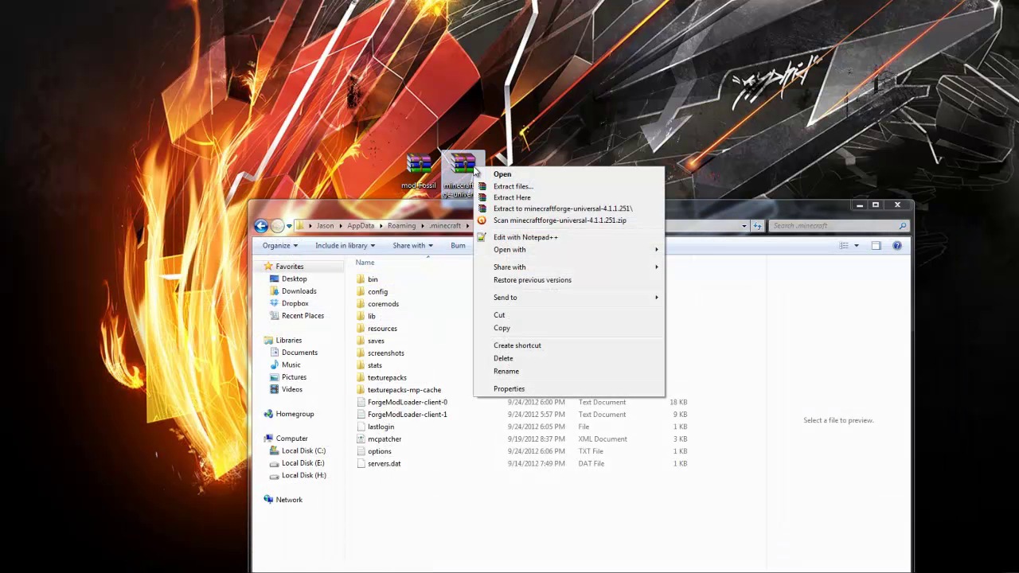
mouse_move(535, 250)
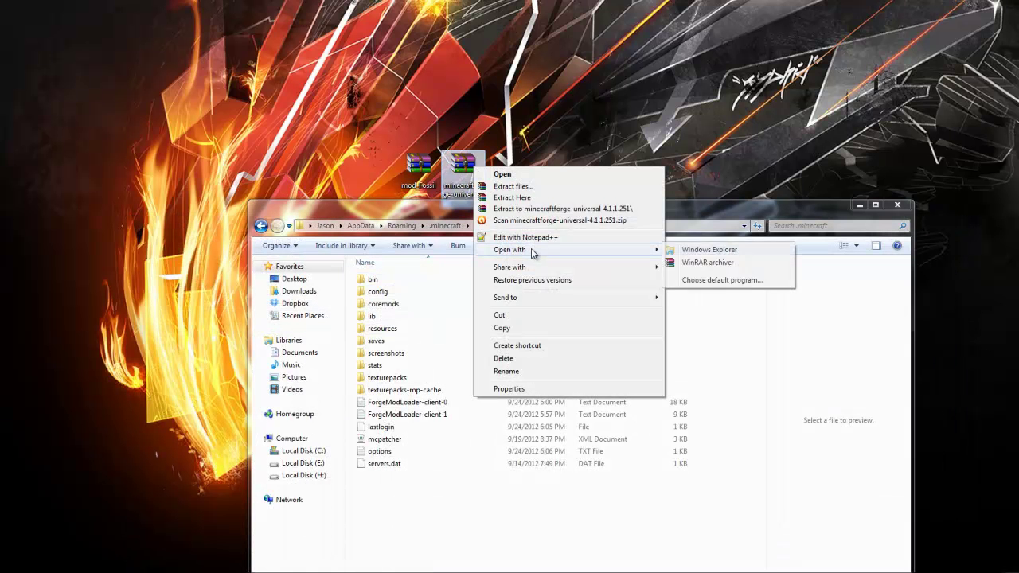
left_click(712, 264)
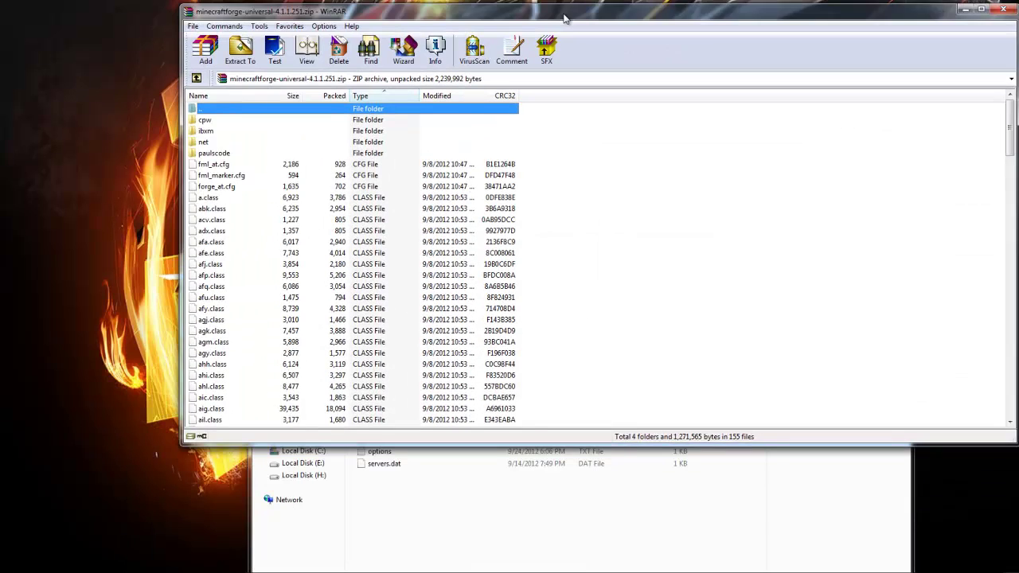
left_click_drag(564, 17, 582, 6)
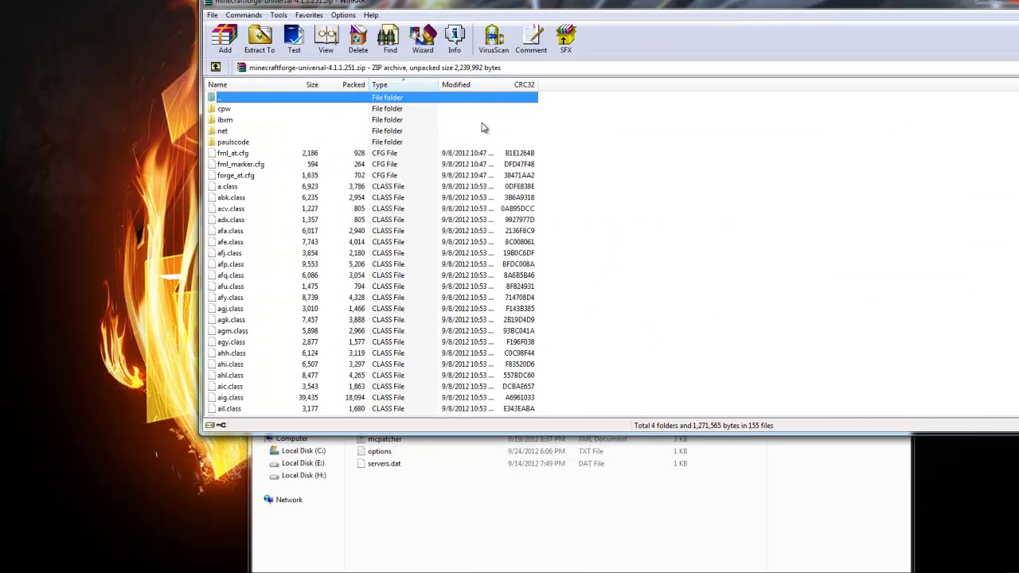
left_click_drag(549, 135, 503, 251)
key("ctrl+a")
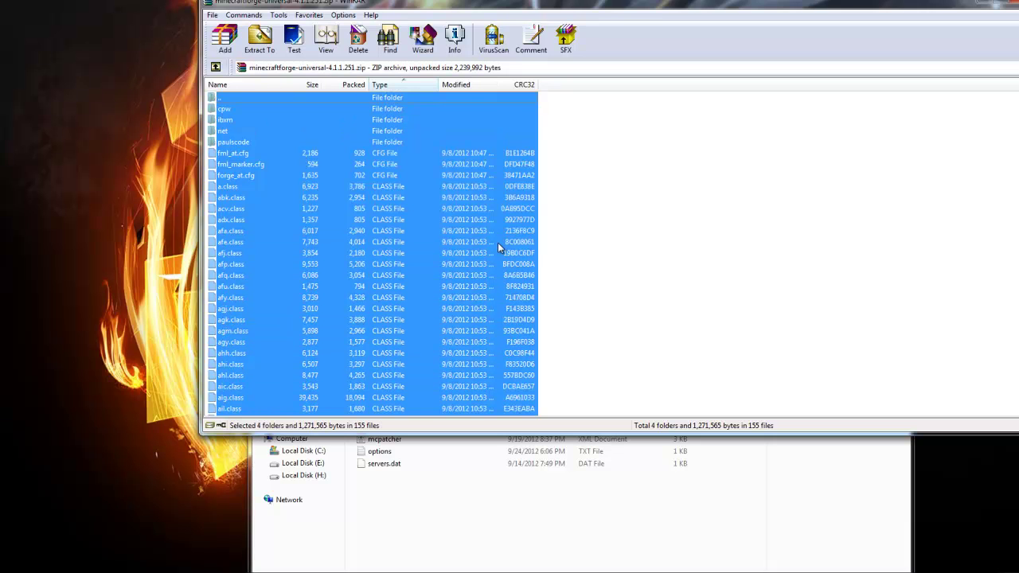
Step: Go to the bin folder inside .minecraft and open the minecraft archive with WinRAR
left_click(484, 514)
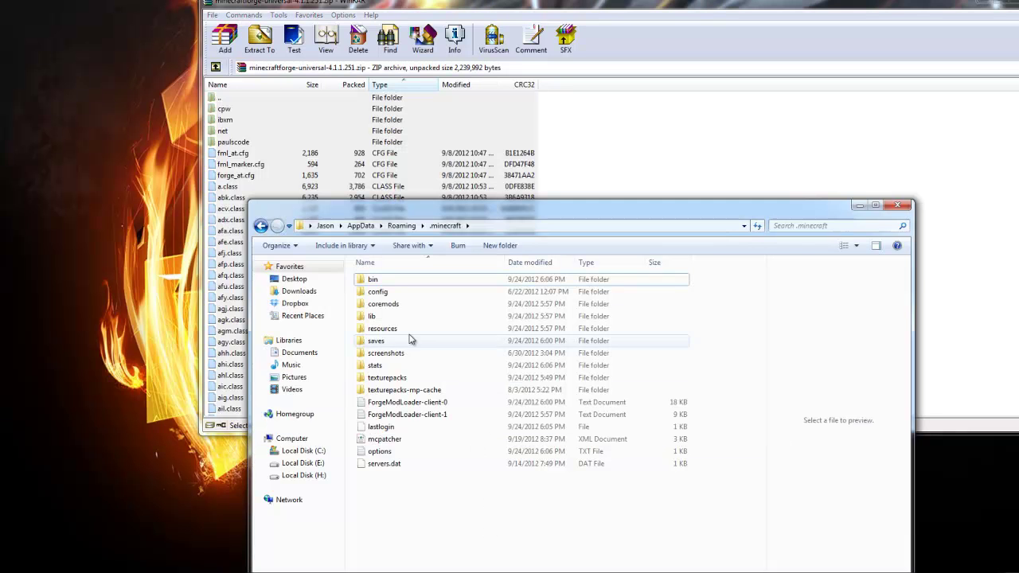
double_click(404, 284)
left_click(407, 342)
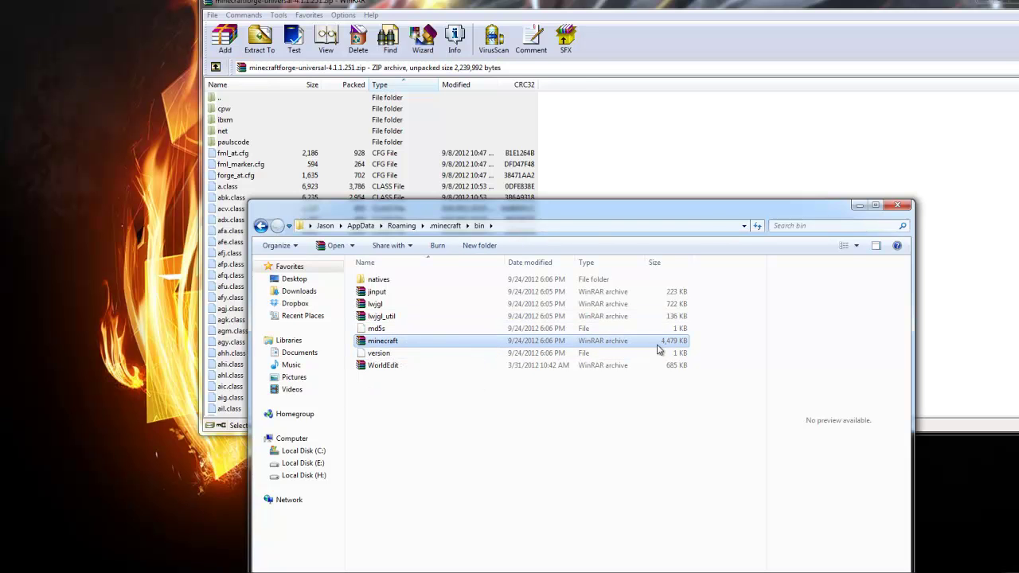
right_click(384, 344)
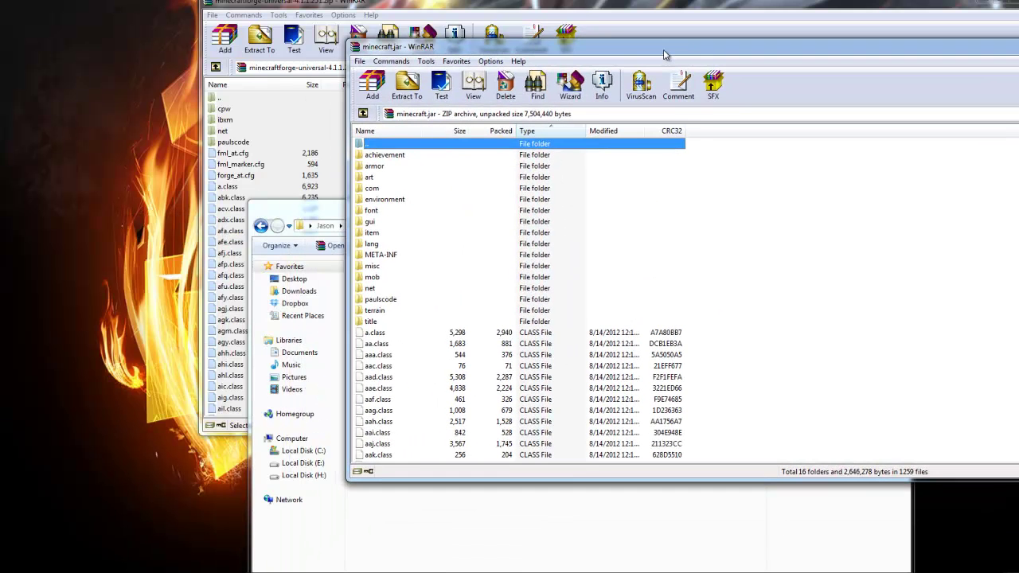
Step: Delete the META-INF folder from minecraft.jar
left_click(411, 260)
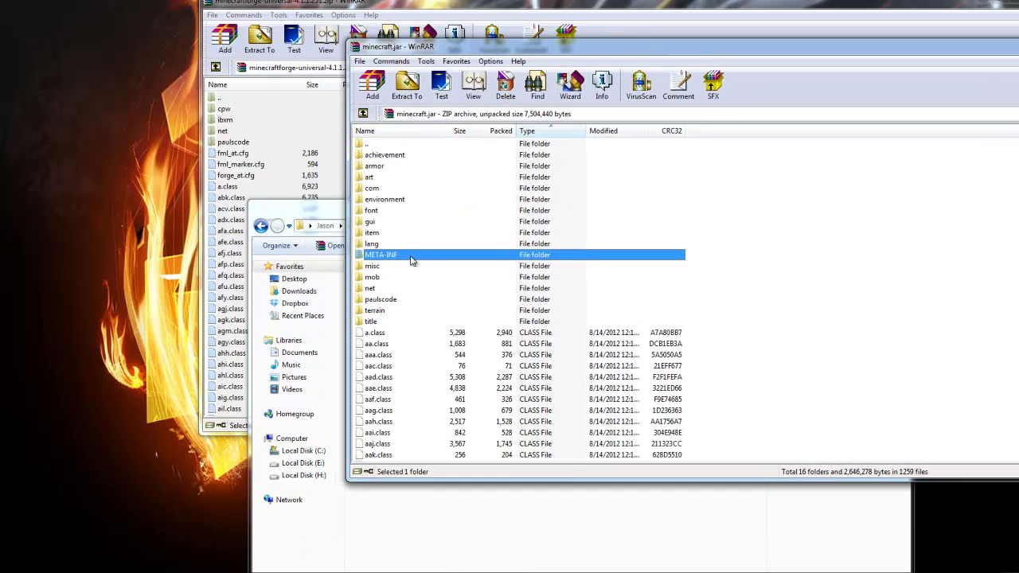
key("Delete")
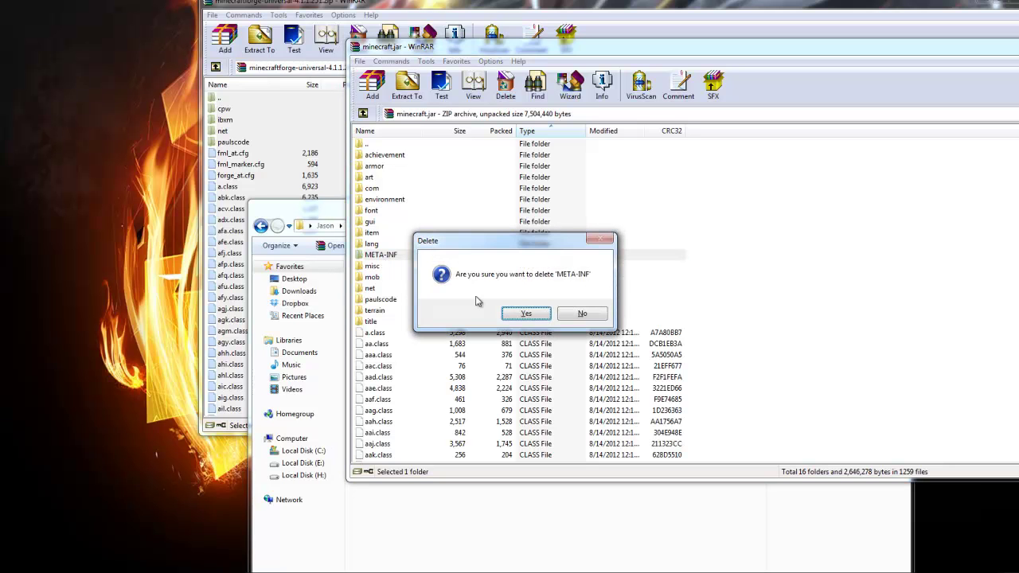
left_click(522, 313)
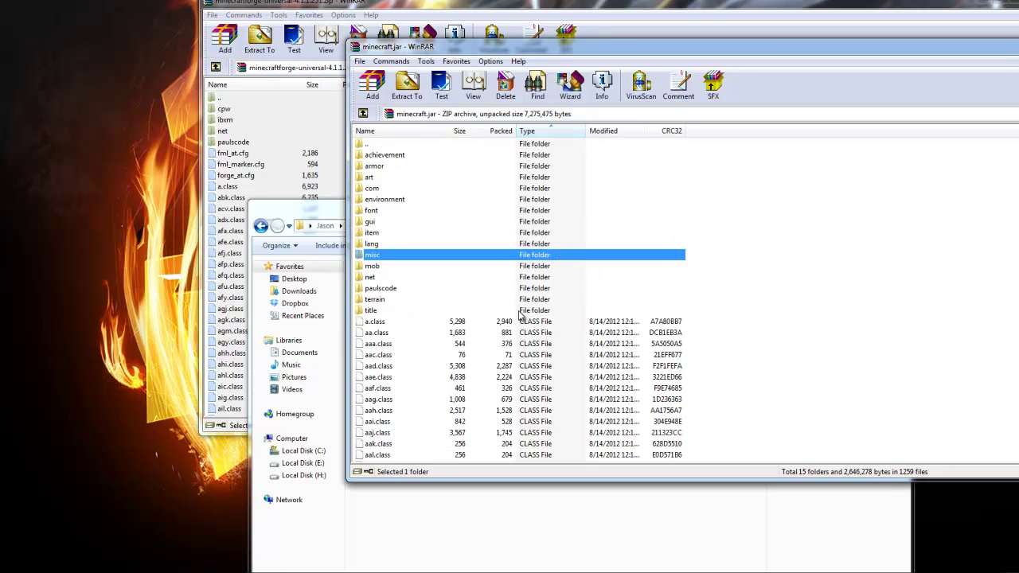
Step: Copy all the selected Forge files into minecraft.jar using the "Add and replace files" update mode
left_click(255, 194)
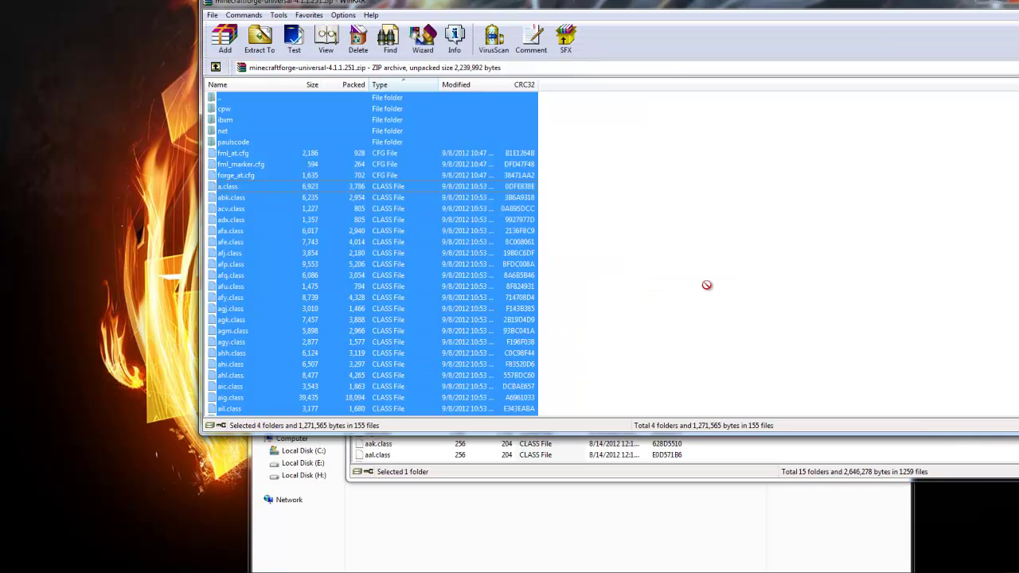
left_click_drag(758, 290, 868, 387)
left_click_drag(878, 451, 876, 452)
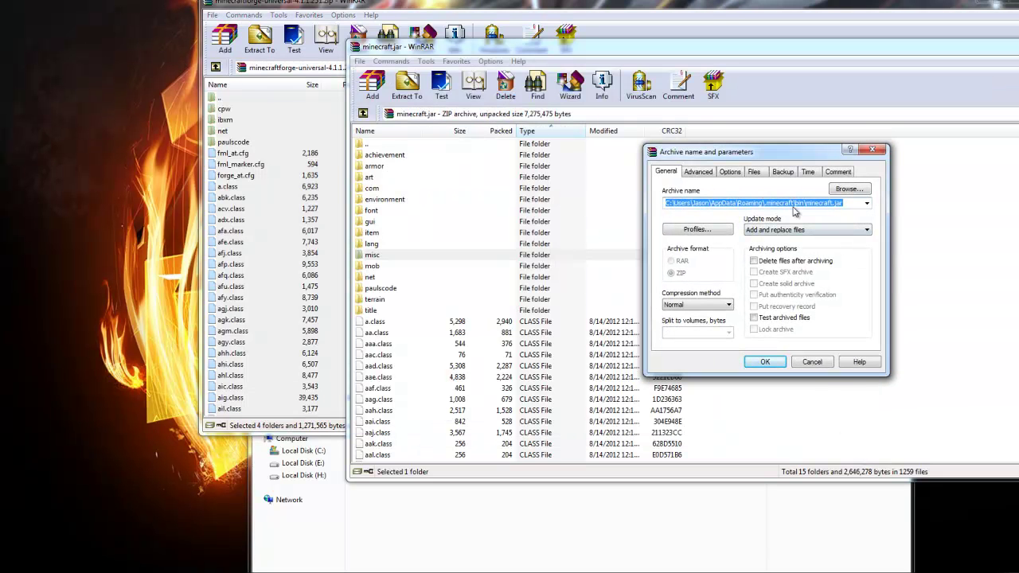
left_click(765, 362)
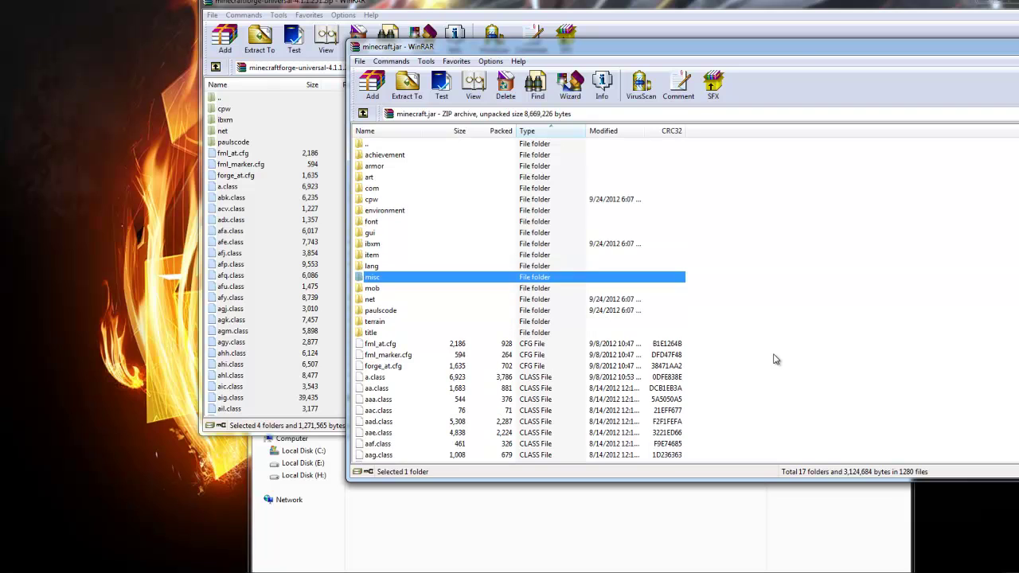
Step: Close the minecraft.jar and minecraftforge-universal archive windows
left_click_drag(800, 52, 853, 68)
left_click(845, 78)
left_click_drag(883, 6, 753, 94)
left_click(892, 96)
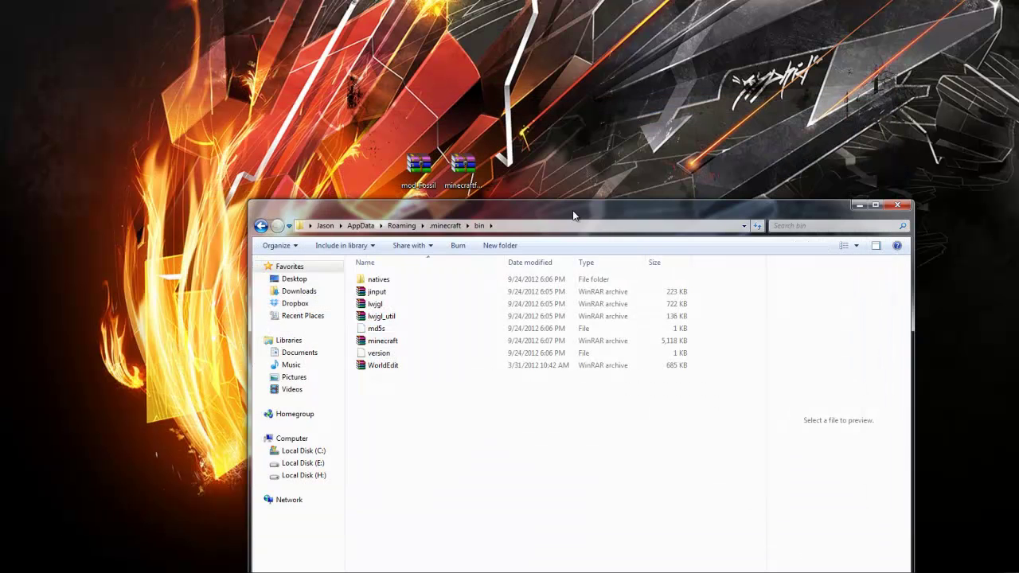
Step: Move the bin folder window higher on the desktop and start the Minecraft Launcher
left_click_drag(572, 210, 578, 108)
key("super")
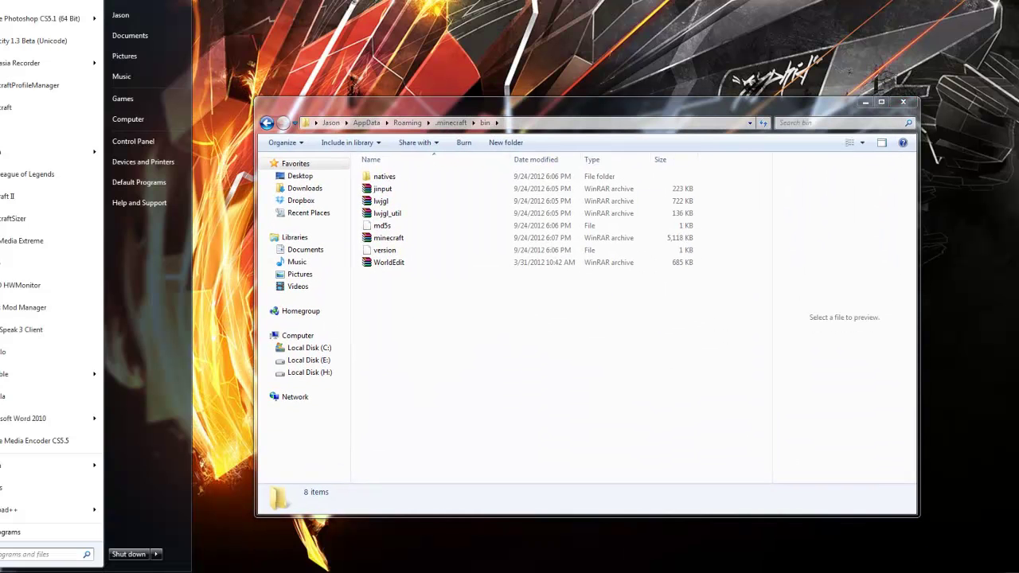
left_click(32, 112)
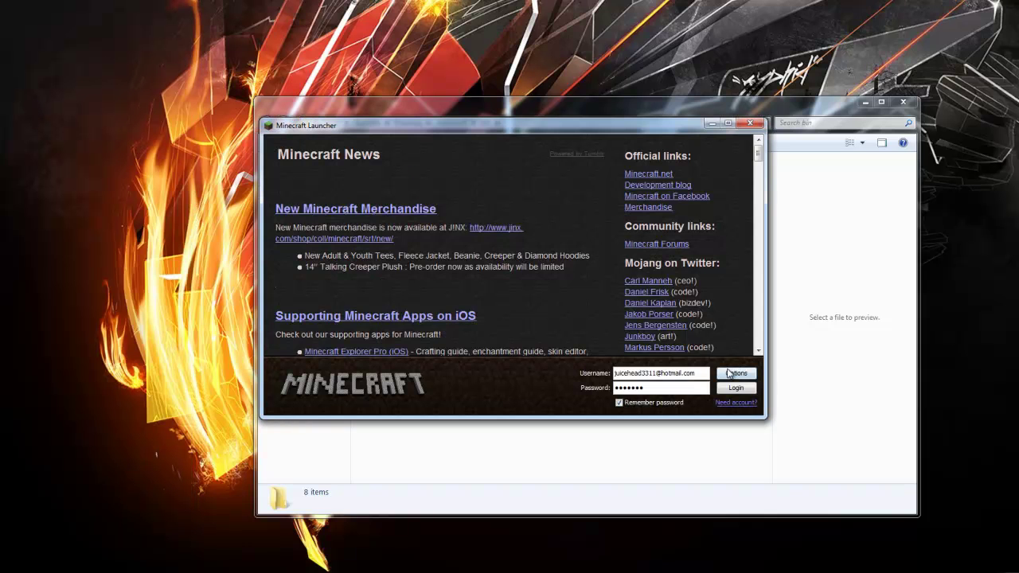
Step: Log in to Minecraft, view the Forge Mod Loader and Minecraft Forge entries in the mod list, and quit the game
left_click(736, 388)
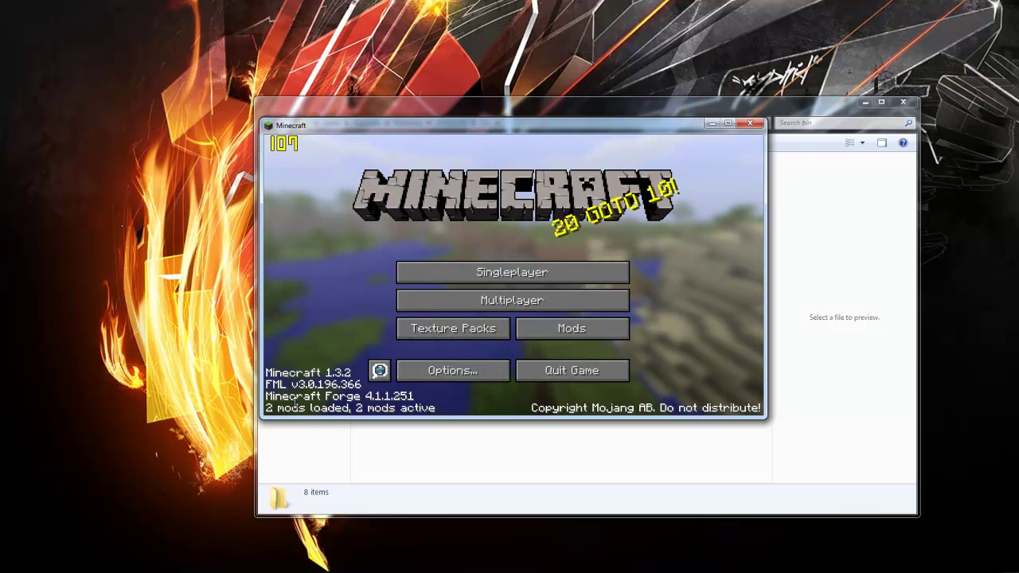
left_click(586, 328)
left_click(322, 247)
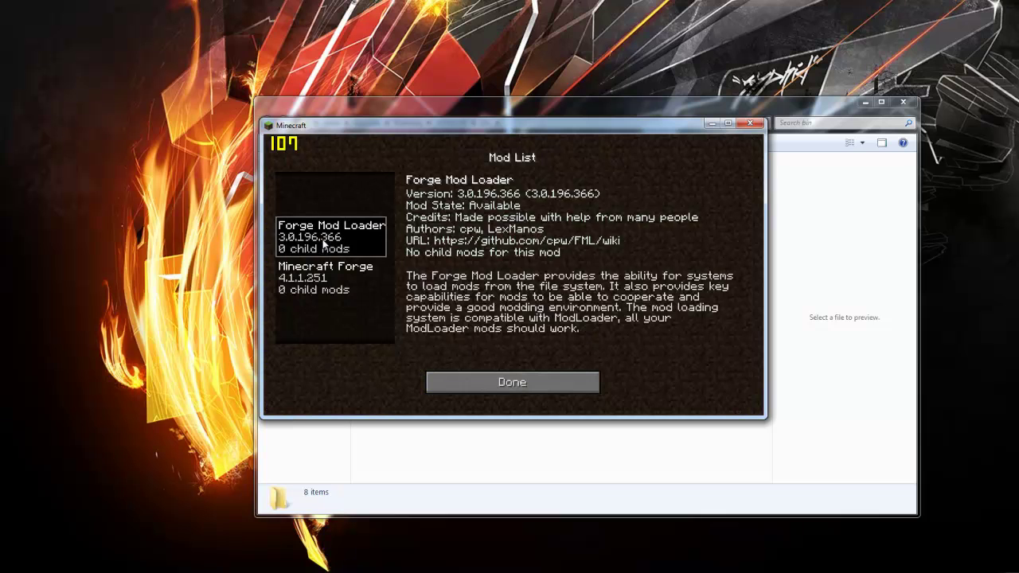
left_click(307, 291)
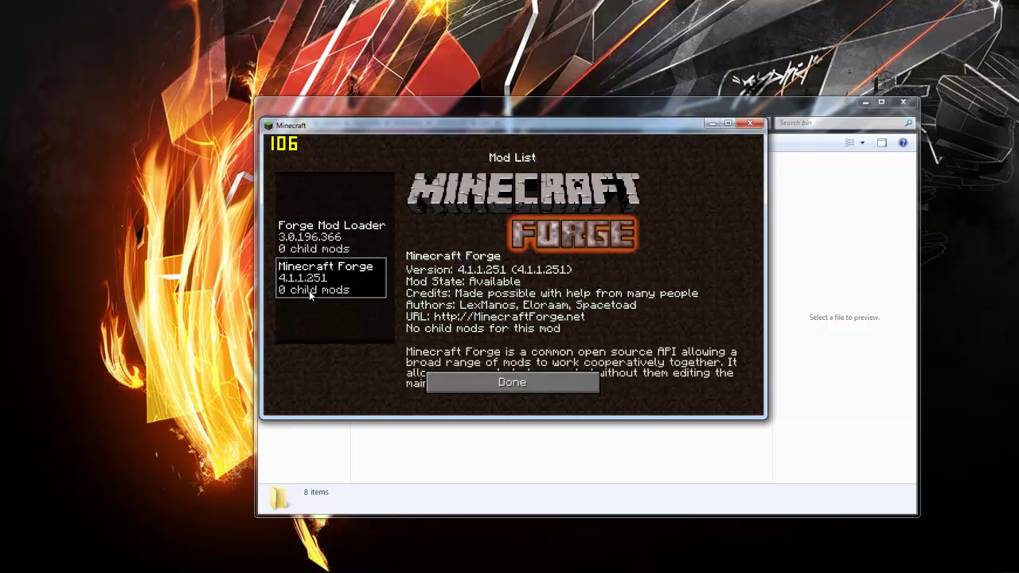
left_click(520, 383)
left_click(591, 373)
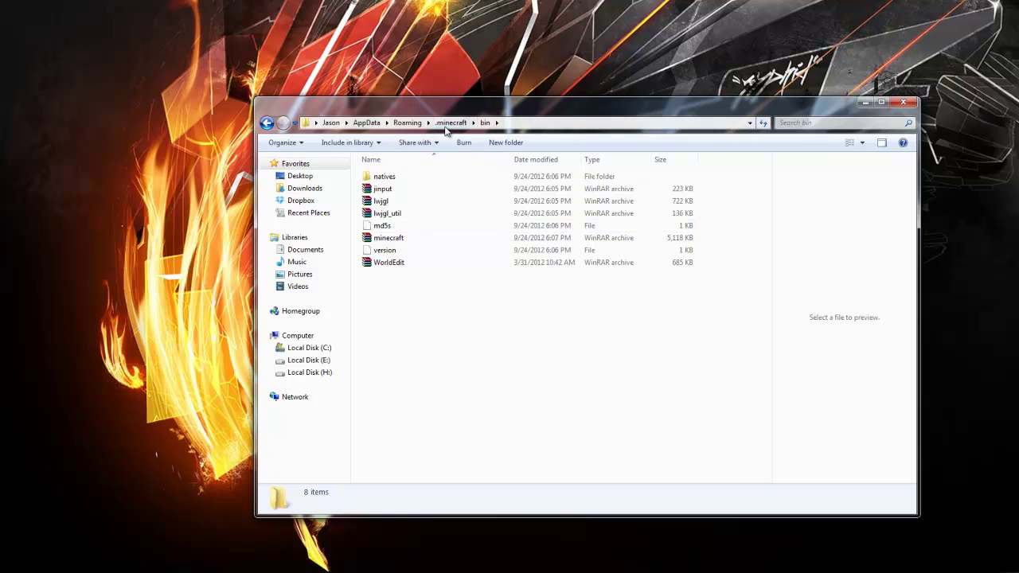
Step: Open the mods folder inside the .minecraft folder
left_click(450, 122)
left_click(421, 416)
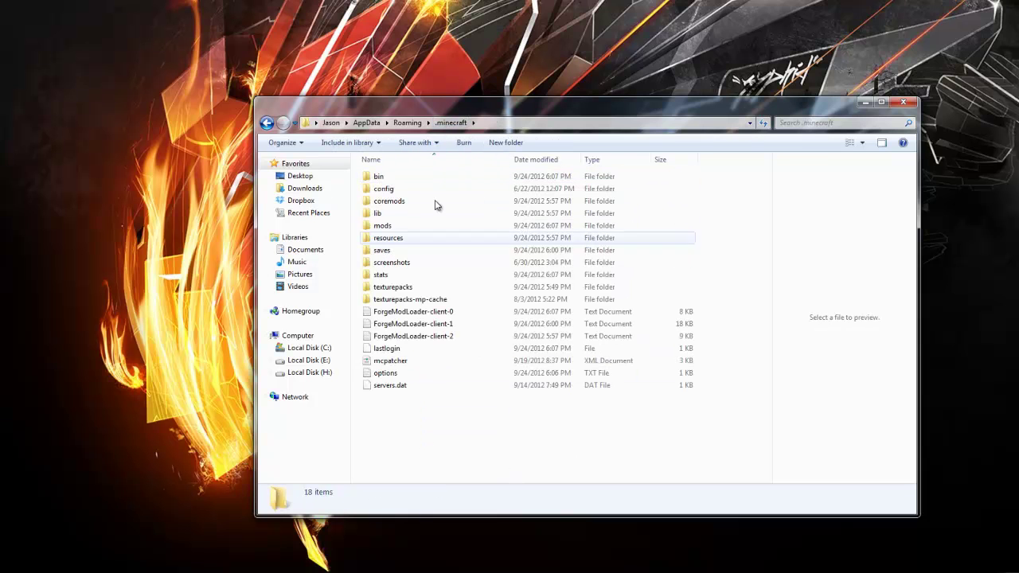
left_click(366, 229)
double_click(387, 227)
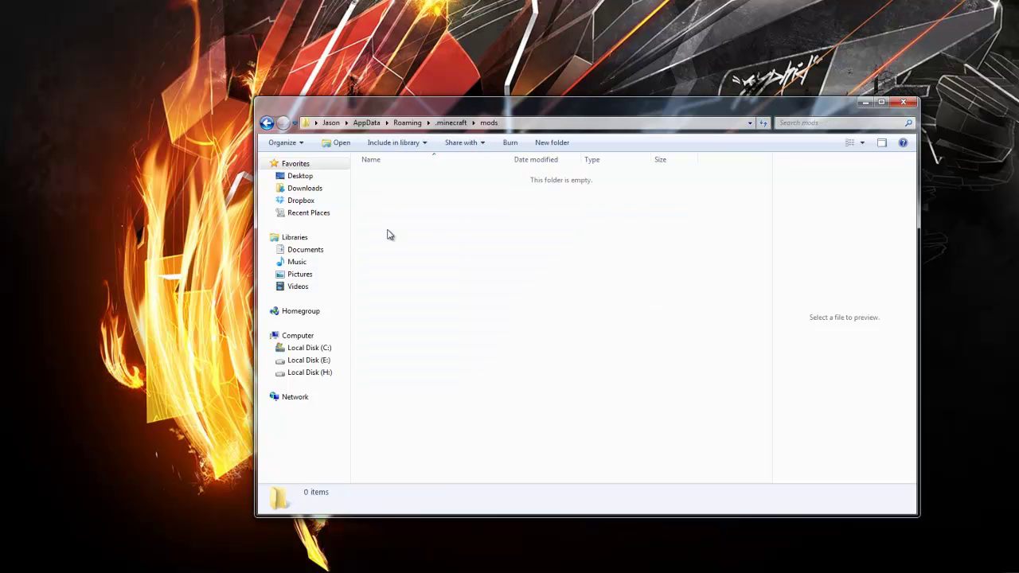
Step: Shift the mods folder window to uncover the desktop and move the mod_Fossil archive into the folder
left_click_drag(498, 107, 562, 226)
left_click_drag(417, 167, 530, 342)
left_click_drag(470, 323, 541, 372)
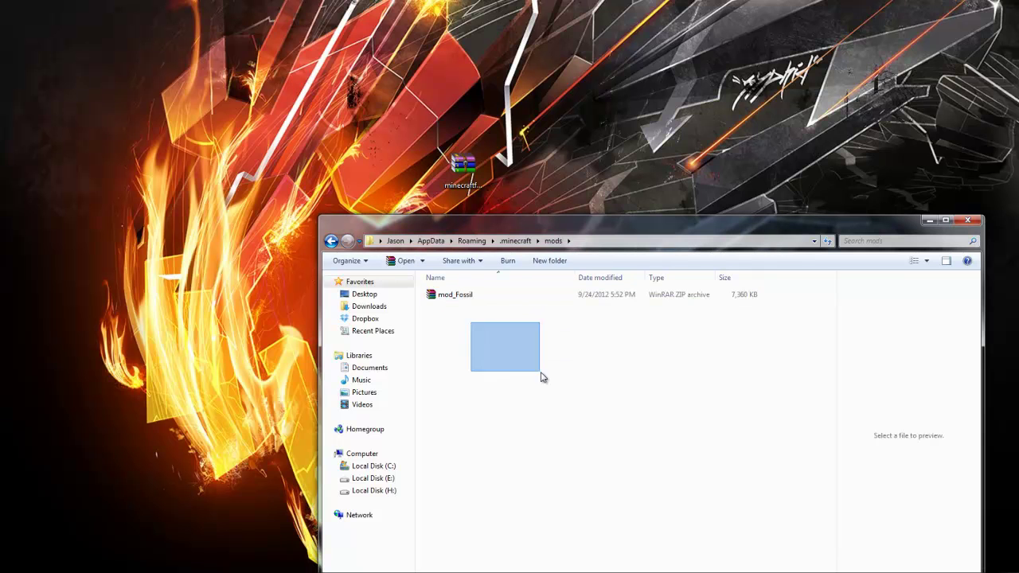
Step: Open the mod_Fossil archive, look through its folders and class files, and close it
left_click(459, 294)
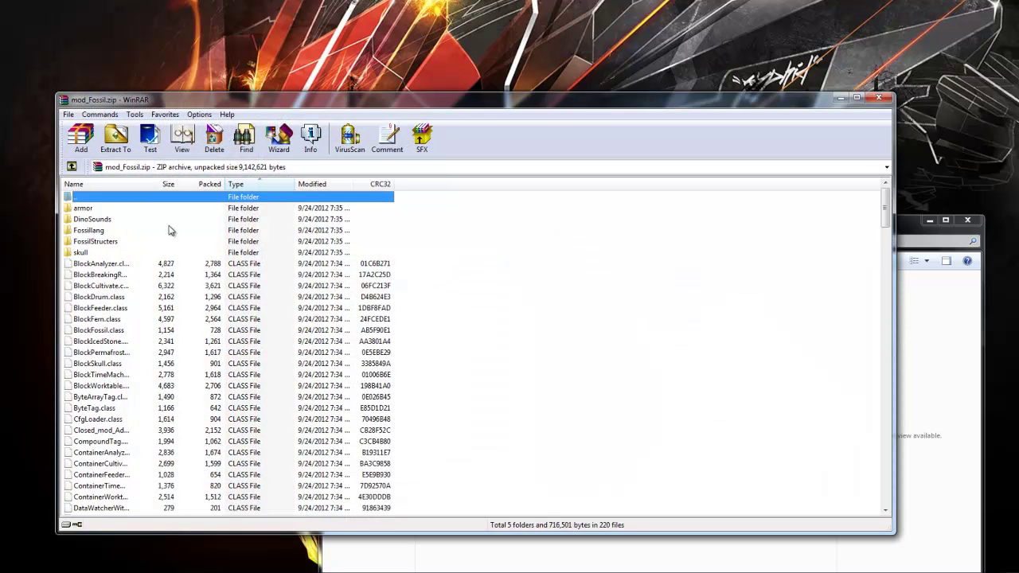
scroll(169, 230, "down", 6)
scroll(191, 310, "up", 6)
scroll(239, 347, "down", 18)
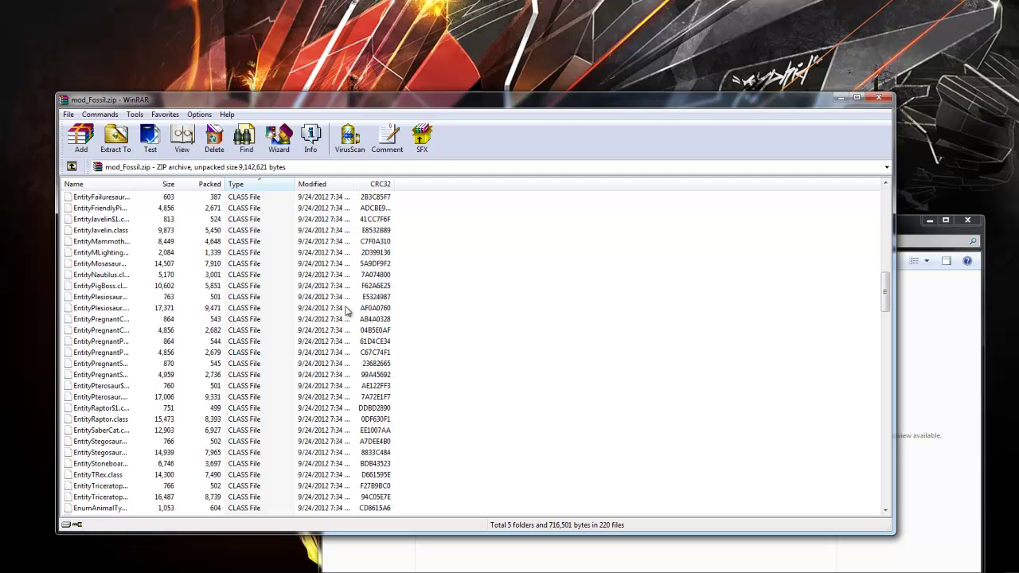
left_click(879, 98)
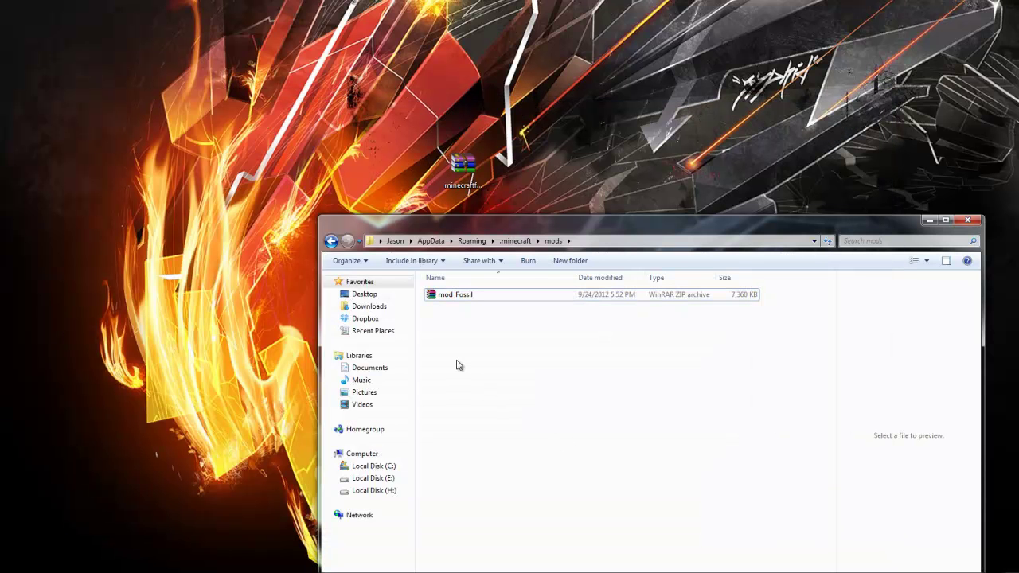
Step: Move the mods folder window back up to the middle of the desktop
right_click(457, 365)
left_click(559, 348)
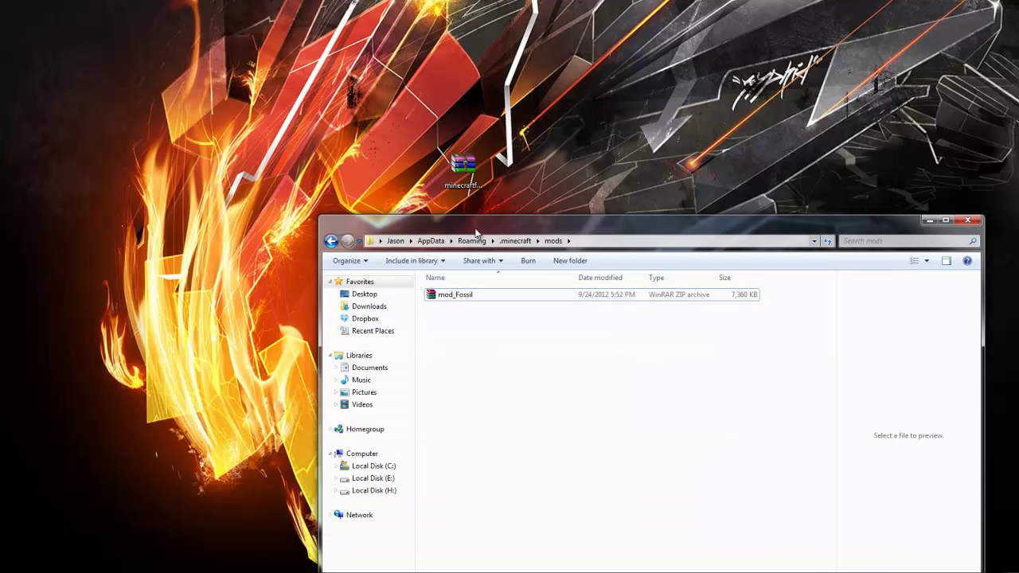
left_click_drag(478, 225, 370, 72)
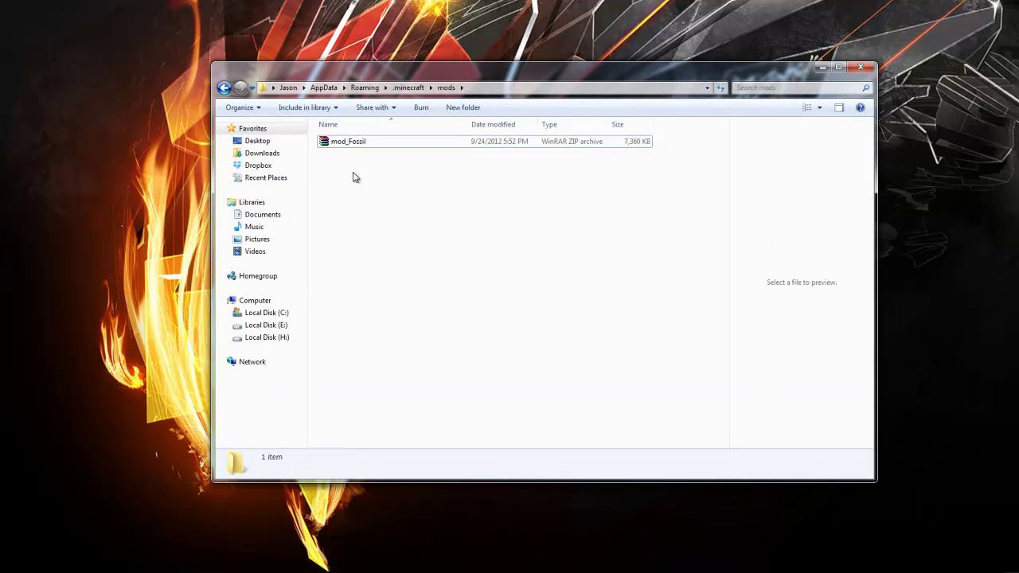
Step: Start the Minecraft Launcher again and log in with the saved account
key("super")
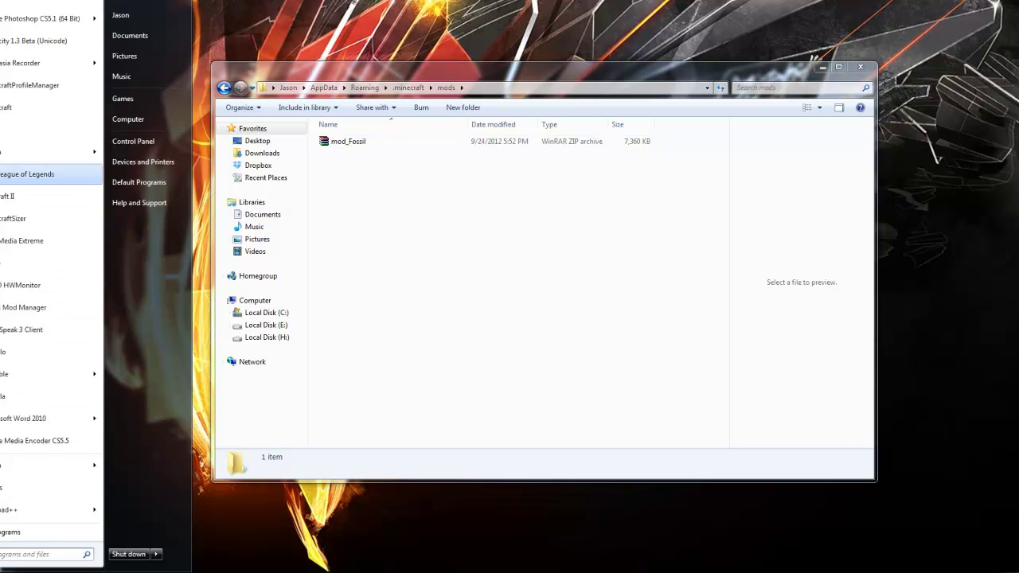
left_click(6, 107)
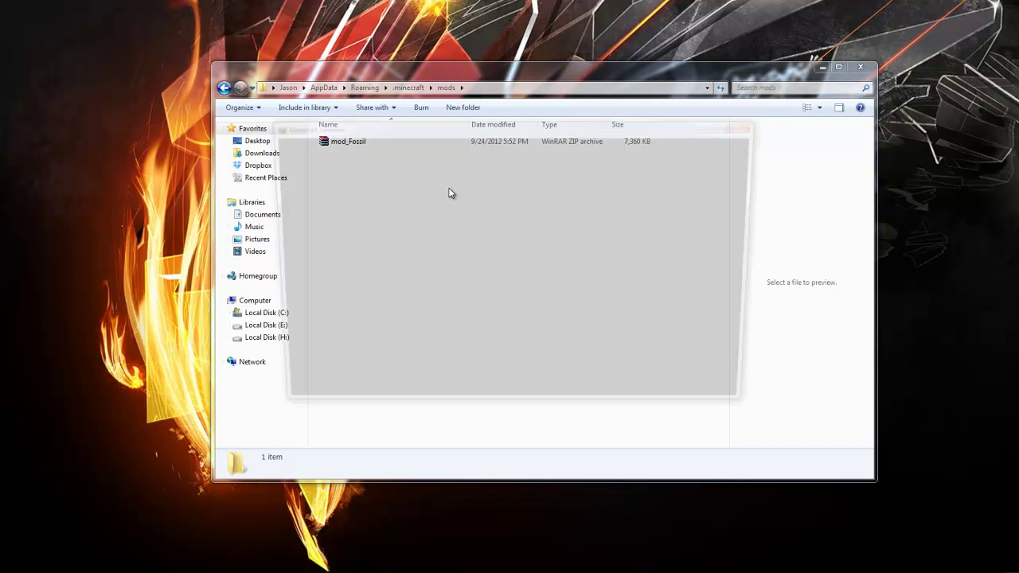
left_click(734, 380)
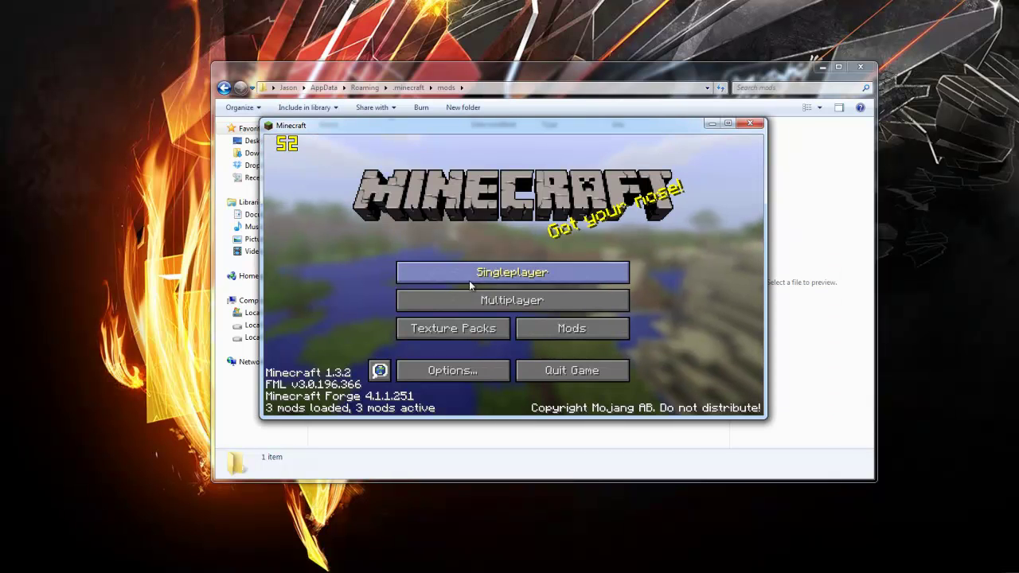
Step: View the Fossil/Archeology entry in the mod list and return to the title screen
left_click(564, 333)
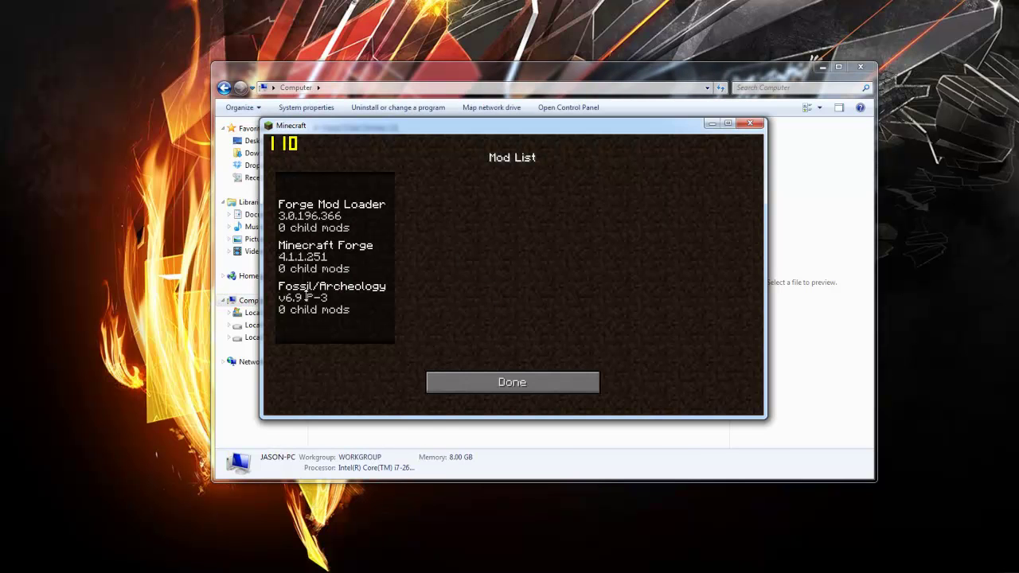
left_click(333, 287)
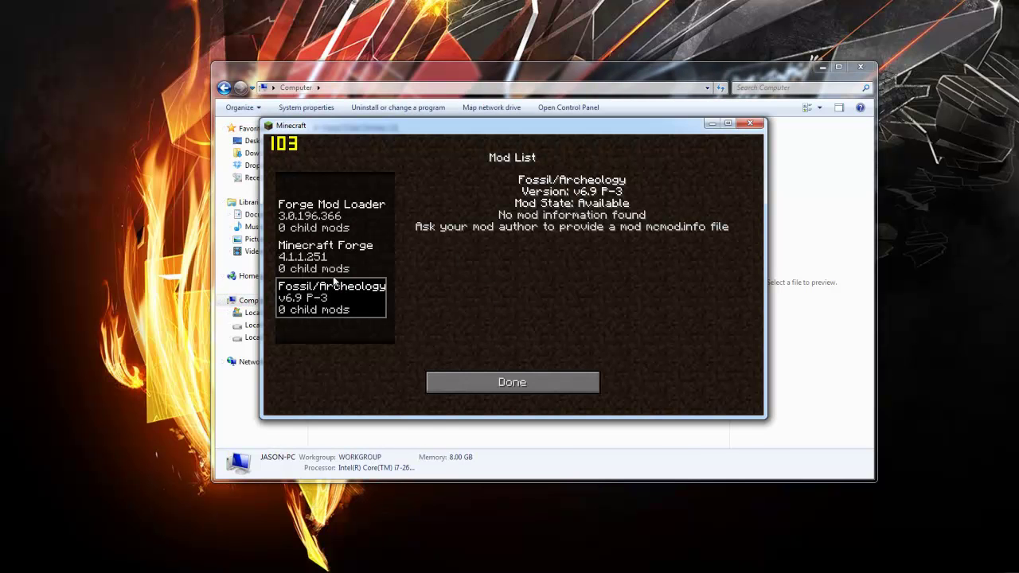
left_click(476, 382)
Step: Create a singleplayer world named New World in Creative mode with the superflat world type
left_click(482, 274)
left_click(585, 366)
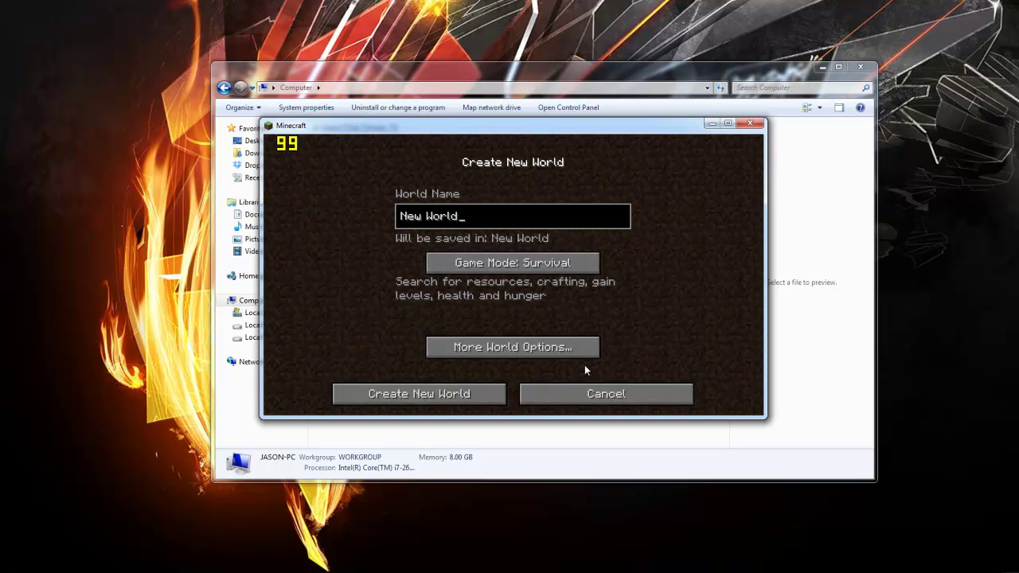
left_click(511, 264)
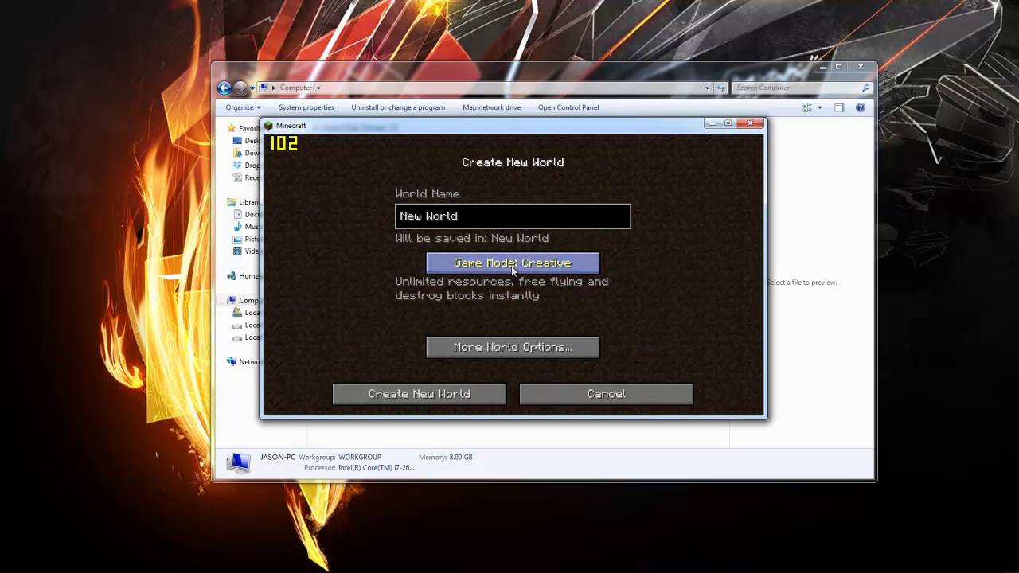
left_click(505, 351)
left_click(599, 264)
left_click(482, 394)
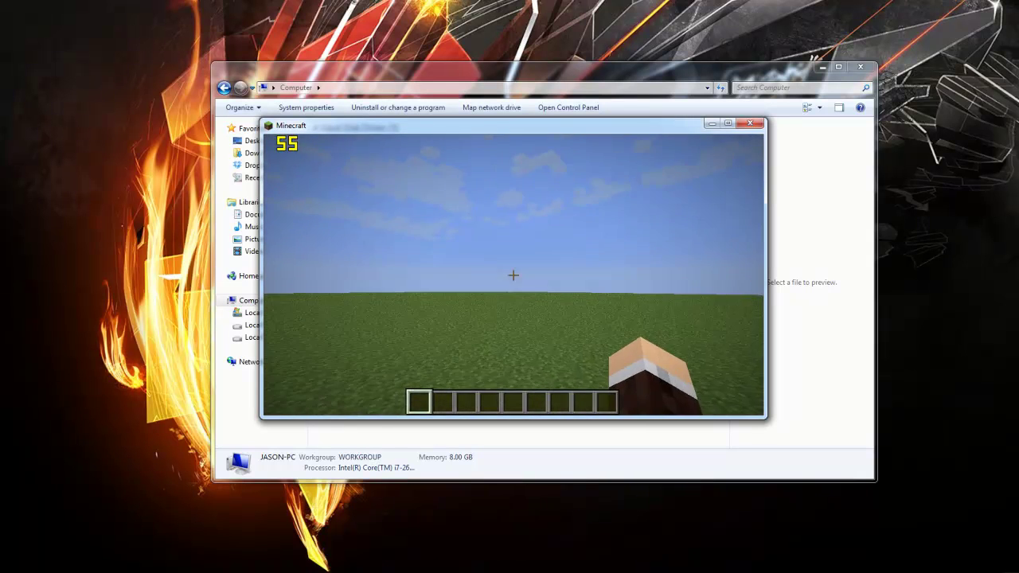
Step: Add the Egg of Plesiosaur and the last item of the Fossil mod's lowest visible row to the hotbar from the creative item search
key("e")
left_click(610, 180)
left_click_drag(610, 227, 603, 324)
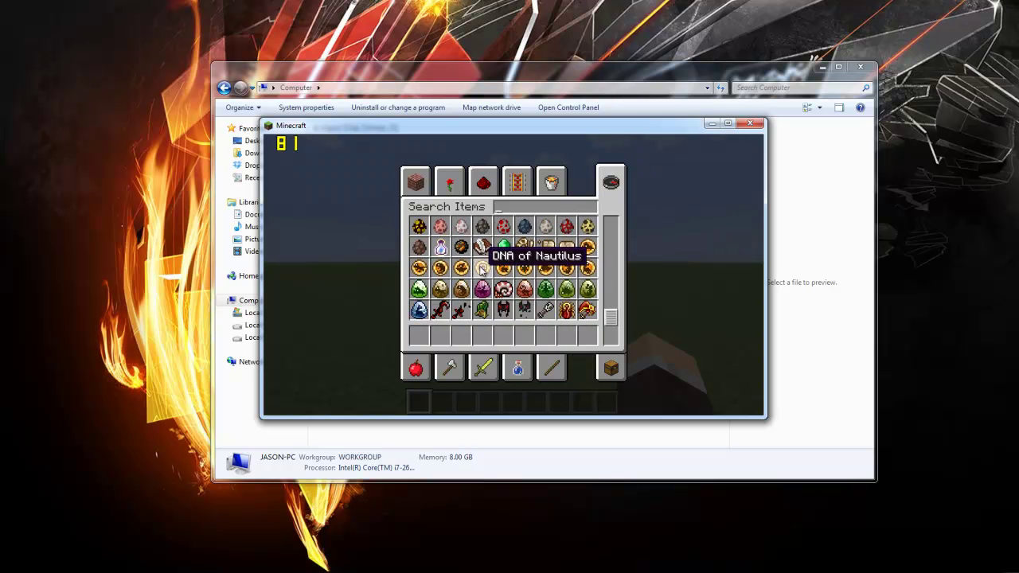
left_click(519, 288)
left_click(505, 335)
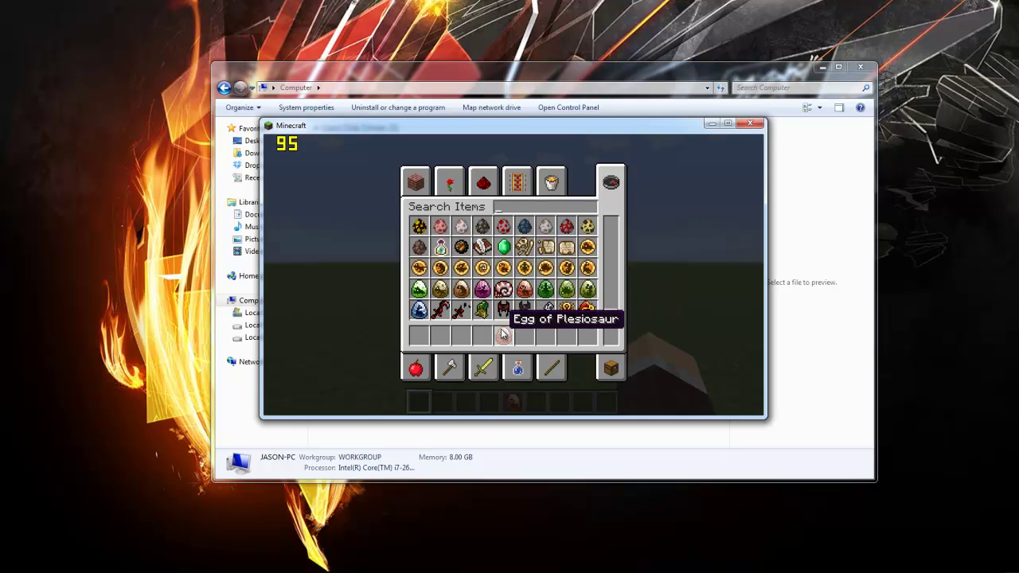
left_click(588, 311)
left_click(574, 337)
key("e")
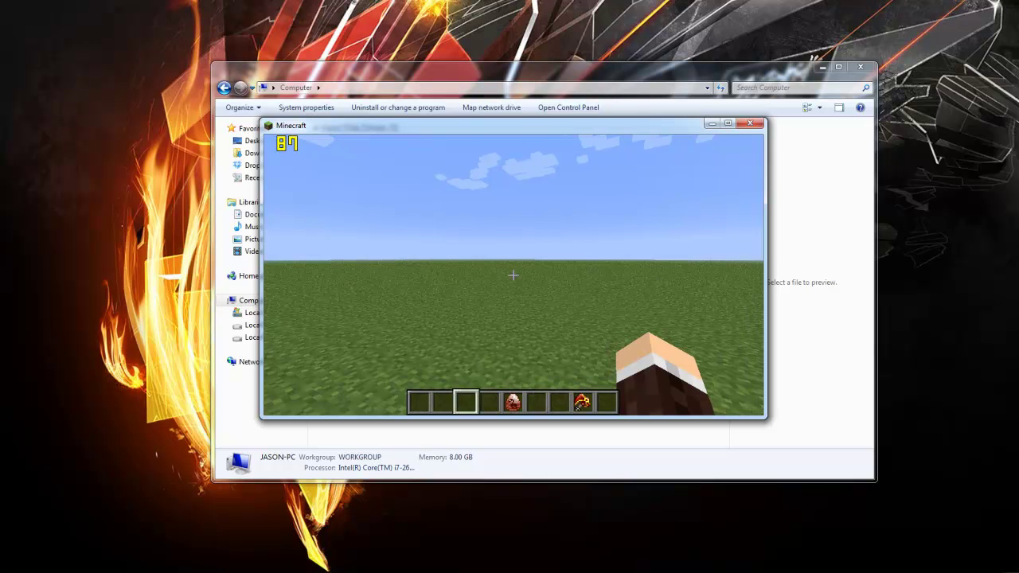
Step: Place several Plesiosaur eggs on the grass
right_click(513, 275)
right_click(513, 275)
right_click(514, 275)
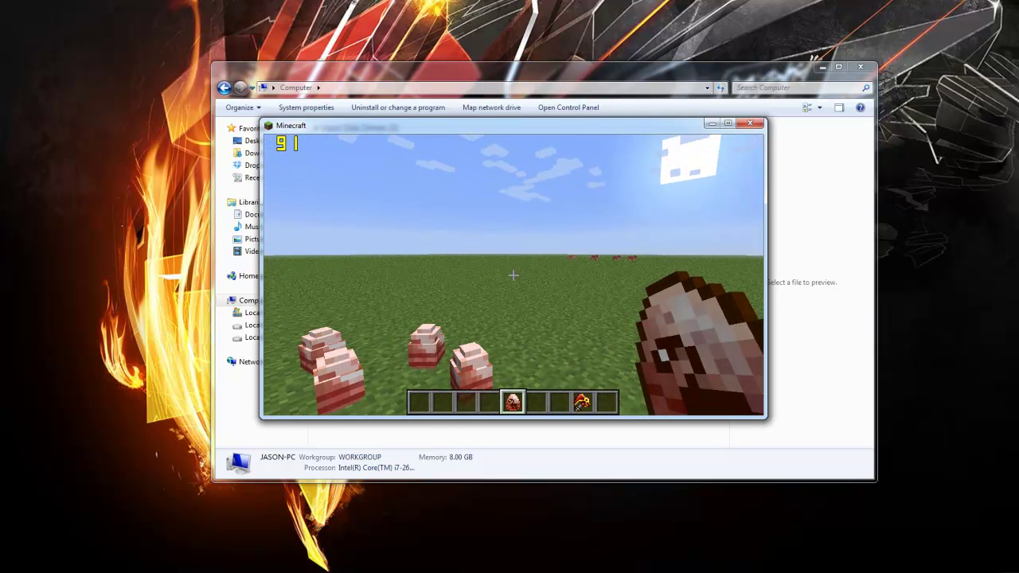